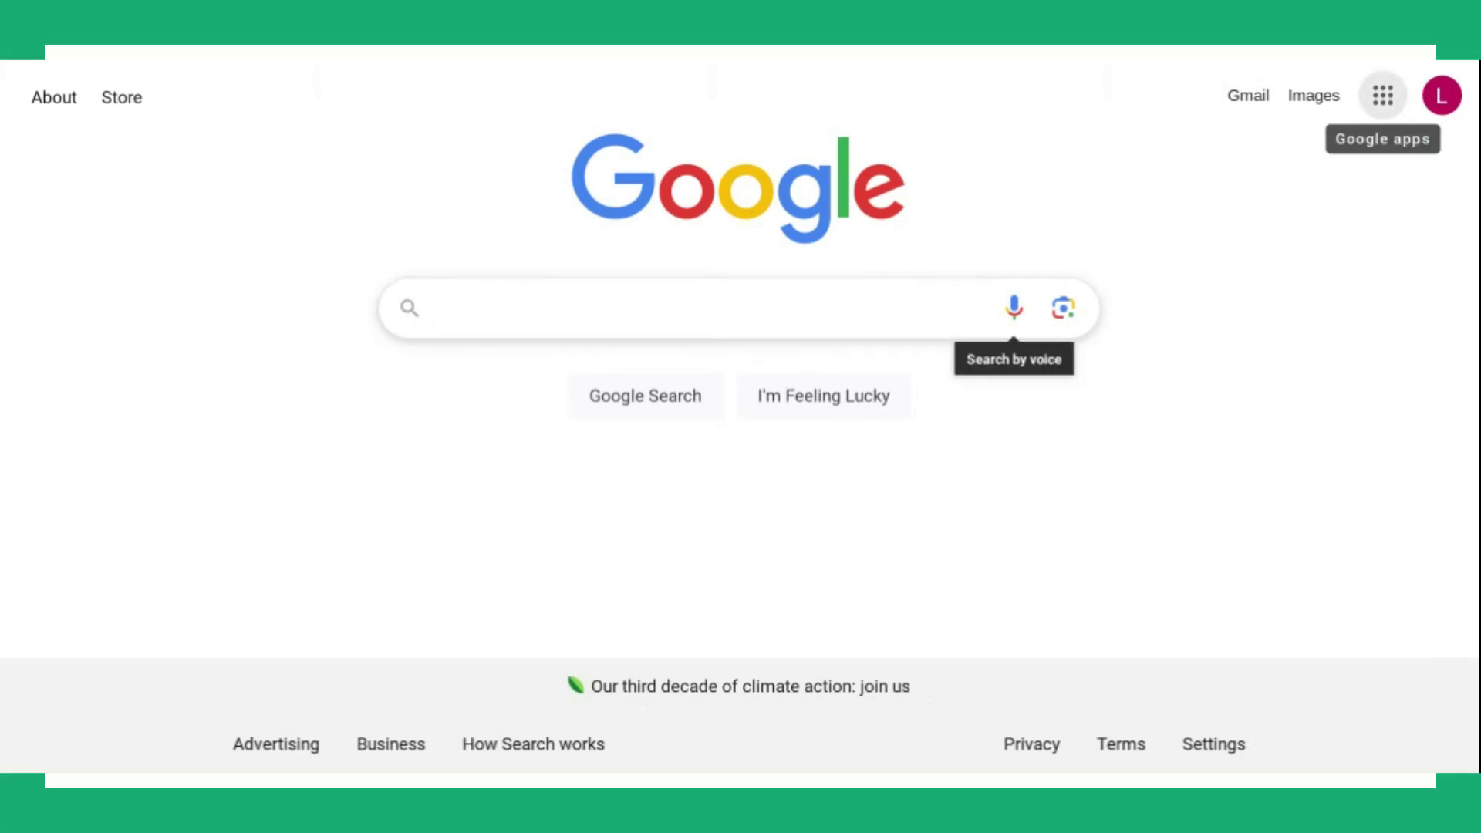
# Open Google Drive from the apps grid and create a new Google Vids video.
pyautogui.click(1384, 97)
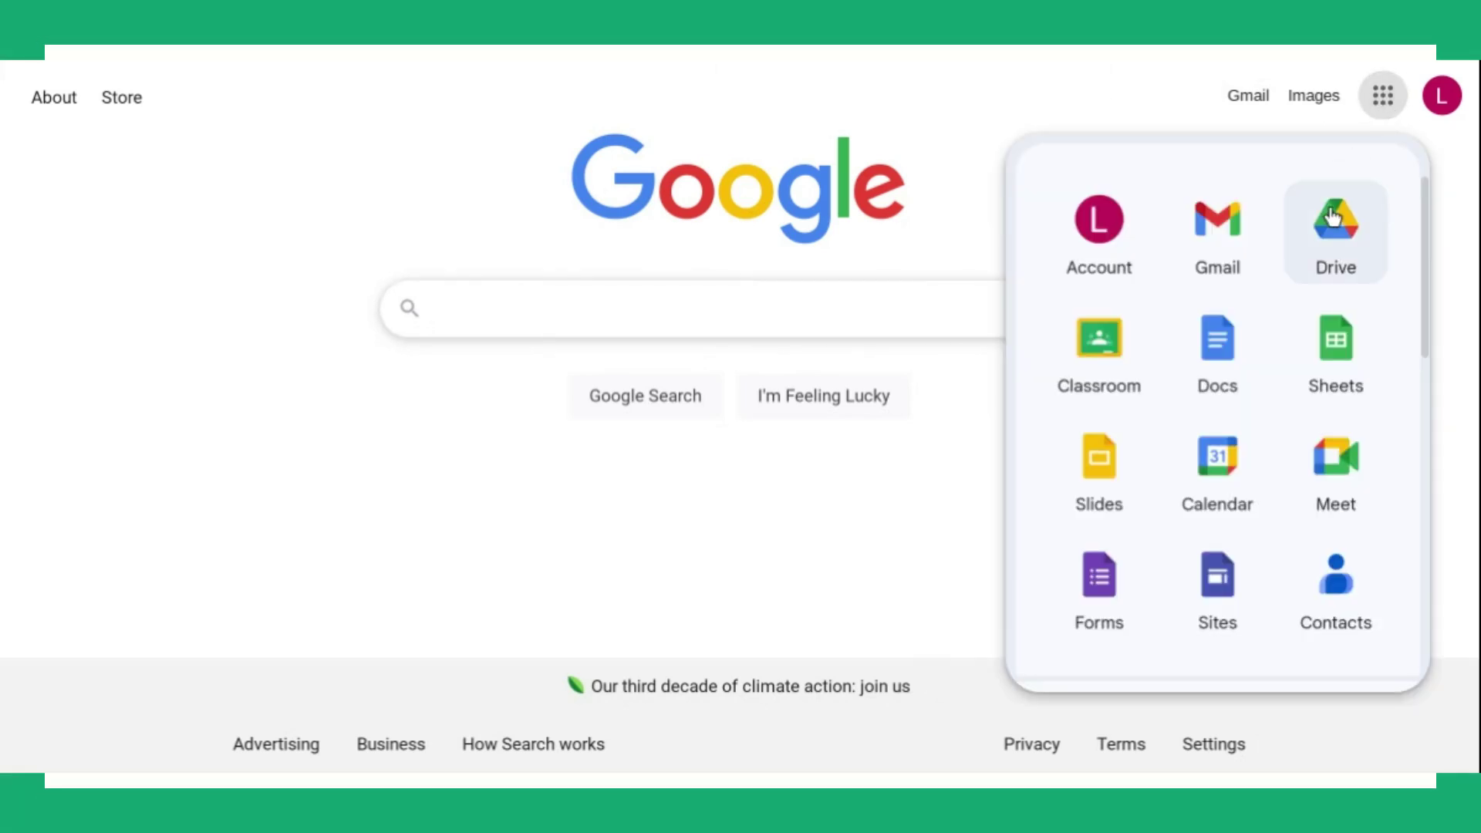
pyautogui.click(1336, 232)
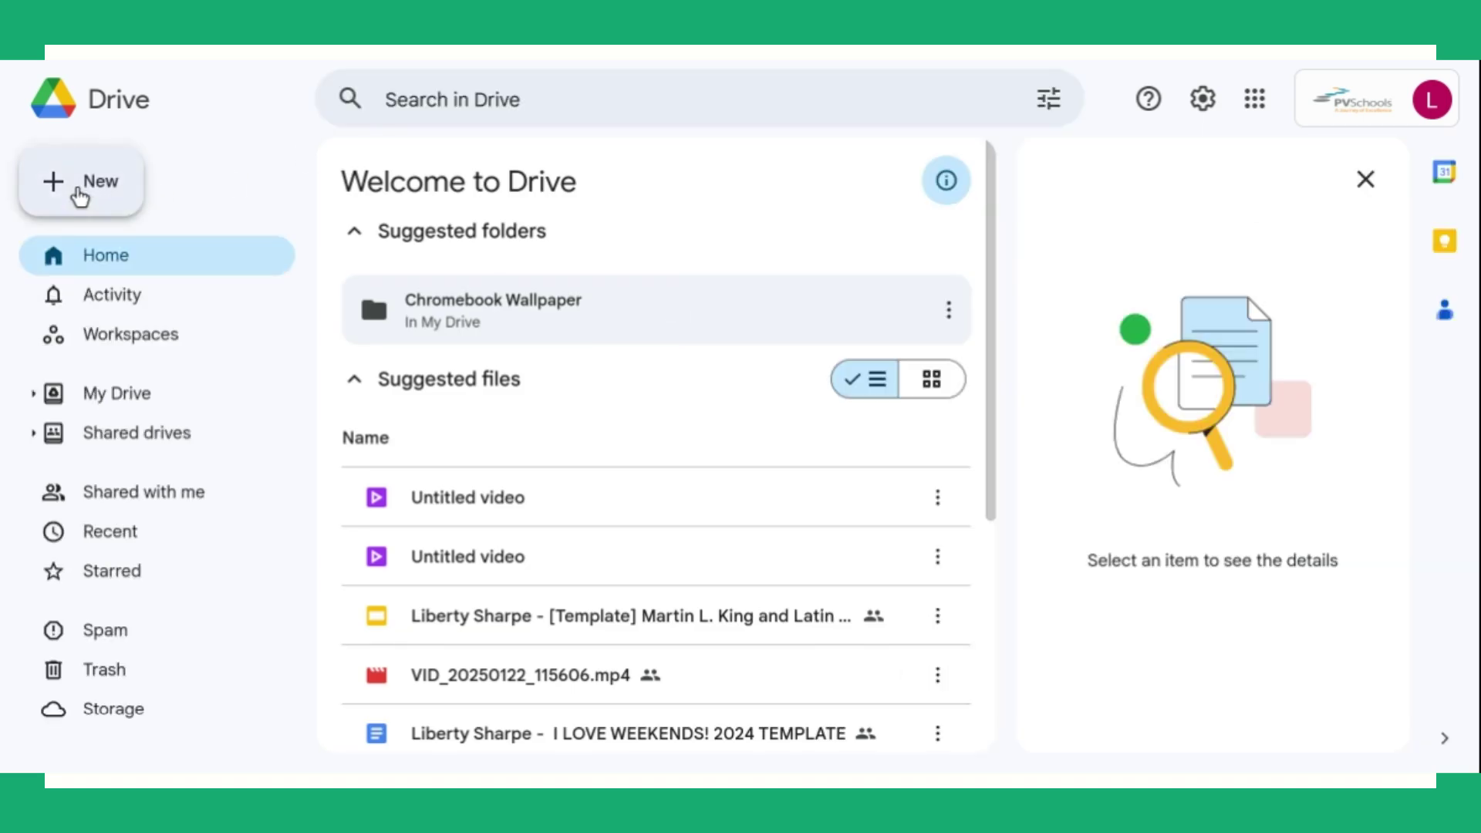
pyautogui.click(79, 193)
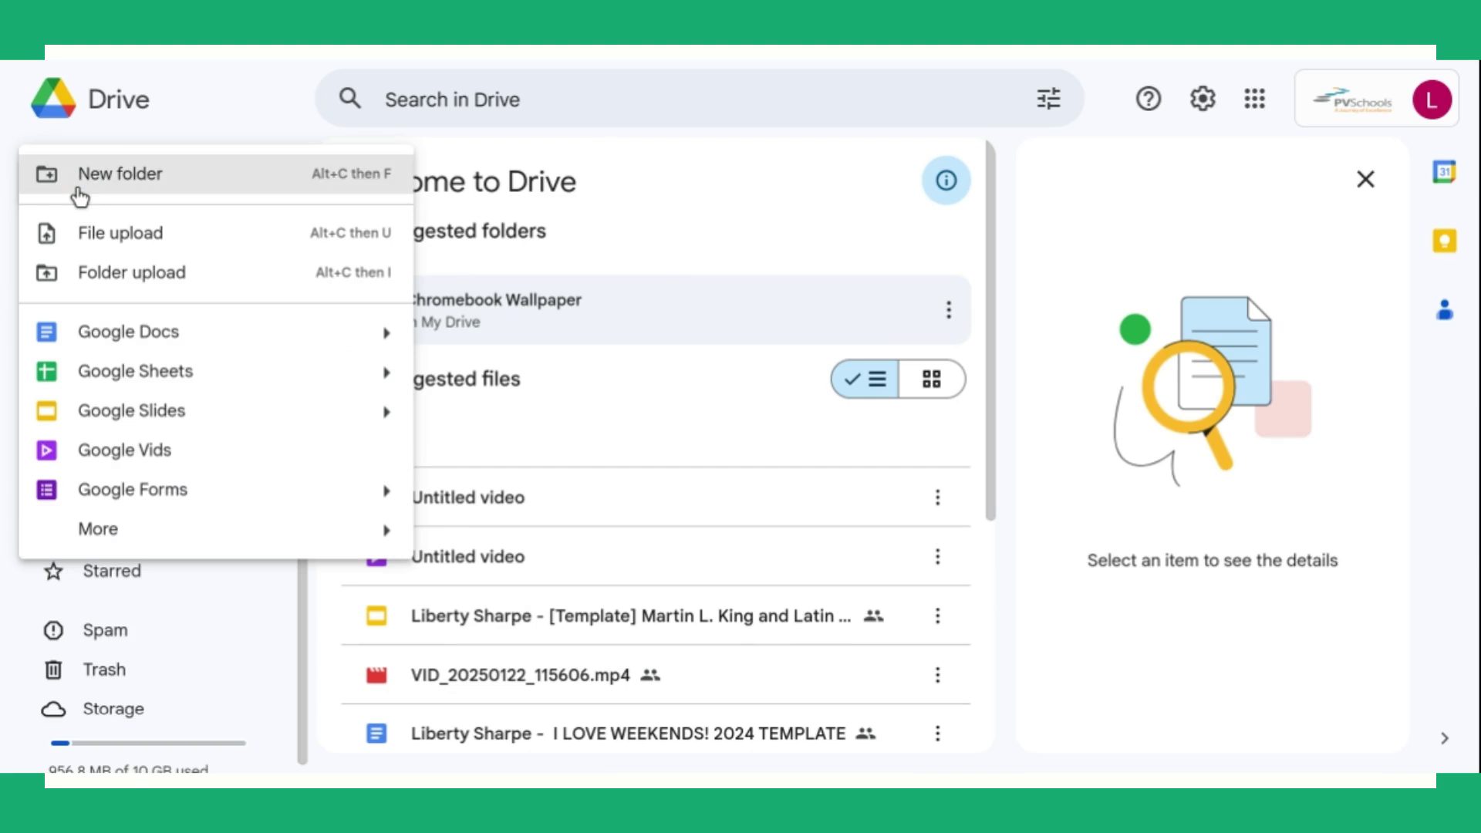
pyautogui.click(114, 452)
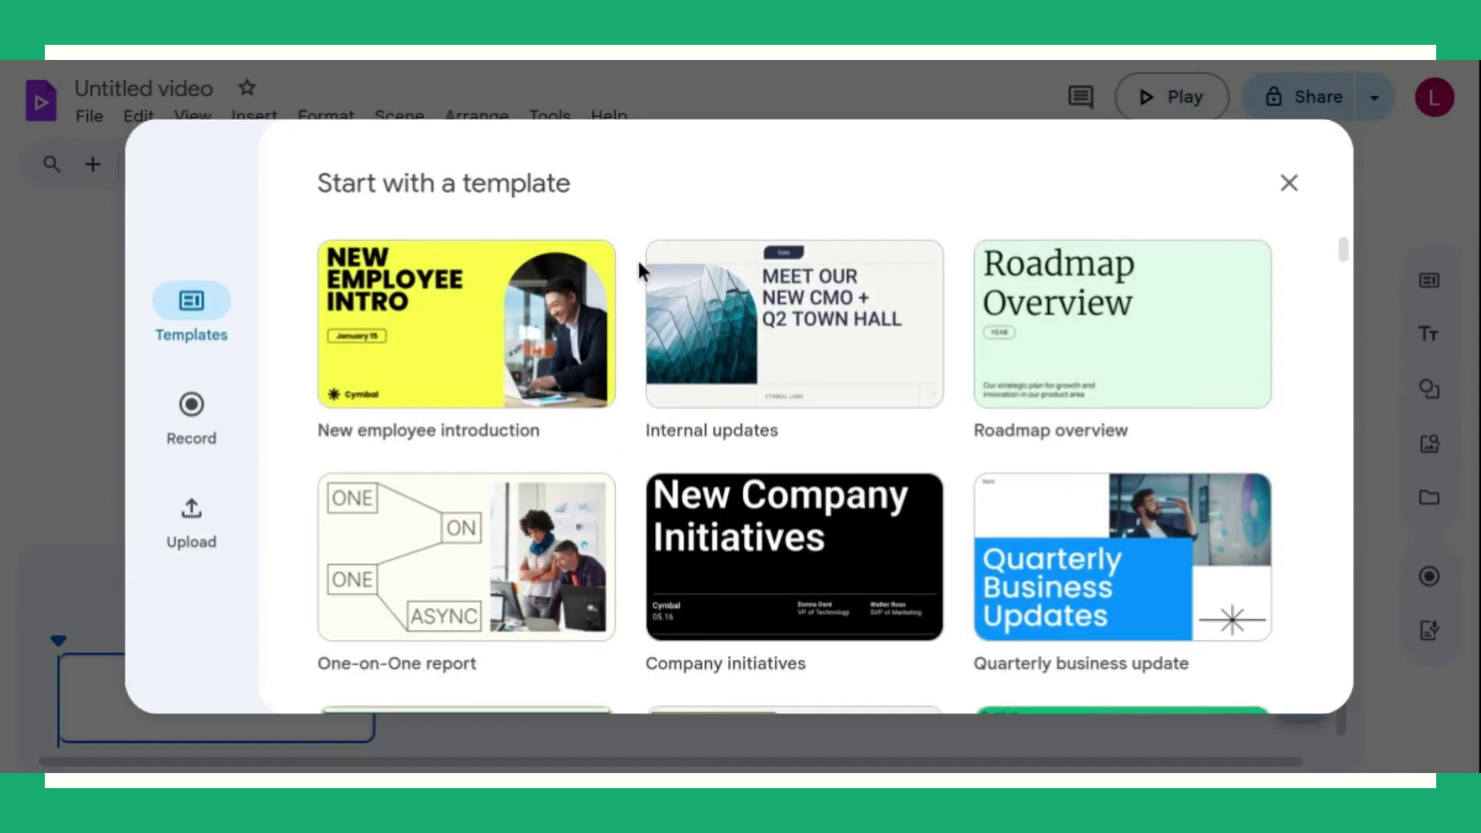
# Insert all scenes of the Birthday celebration template into the untitled video.
pyautogui.scroll(-5, 795, 472)
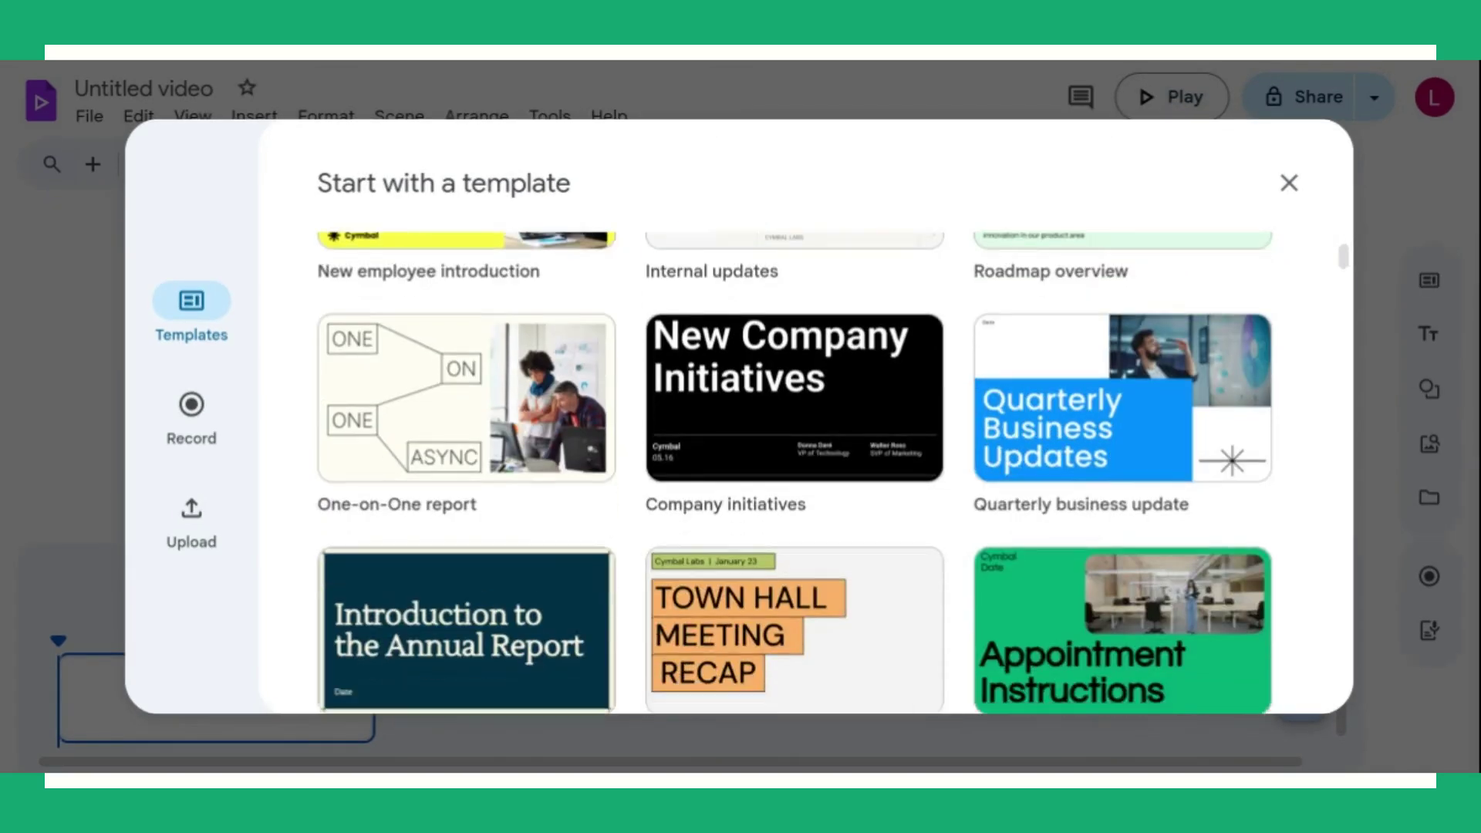
pyautogui.scroll(-10, 795, 472)
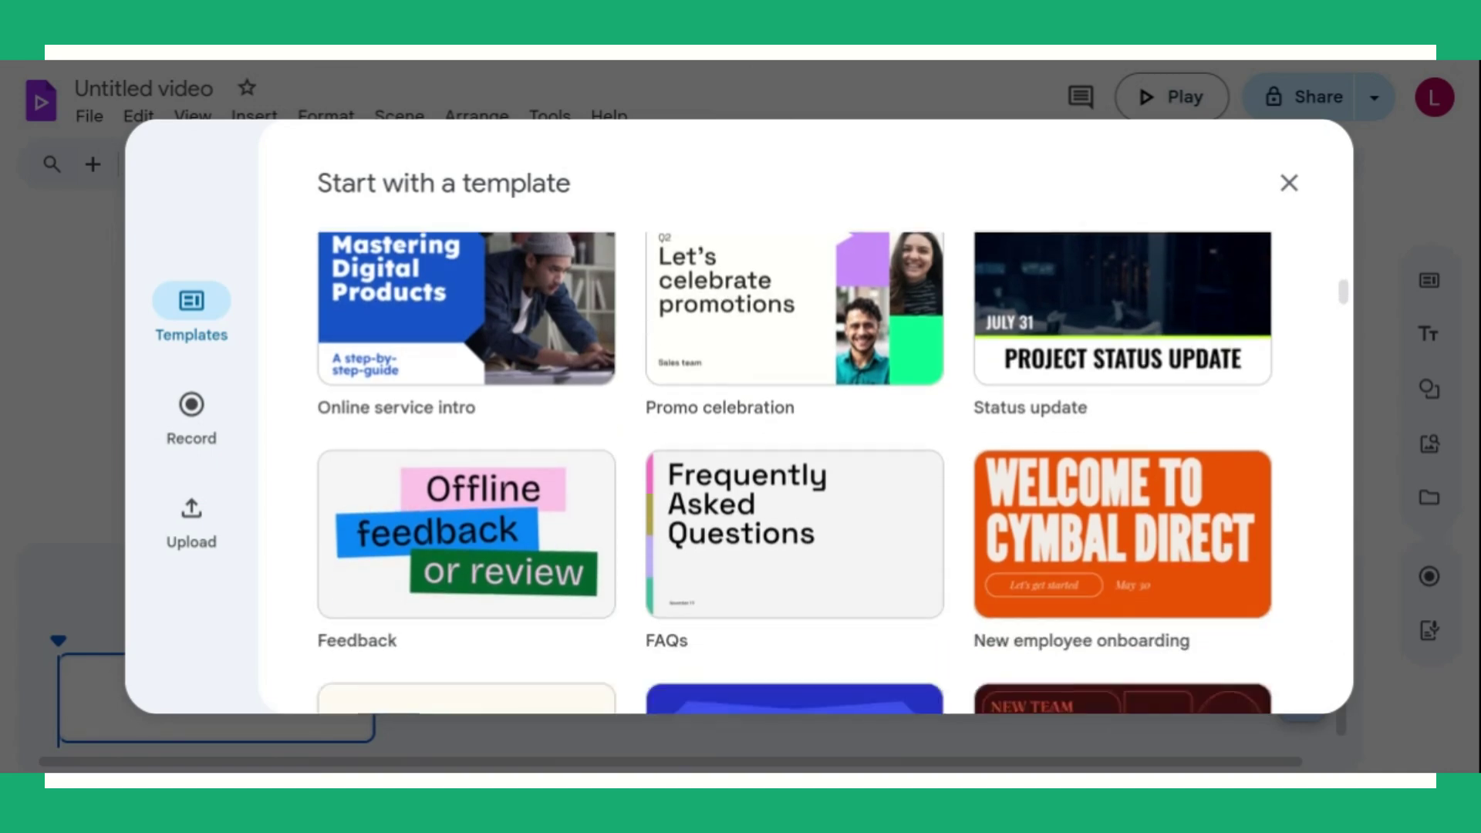
pyautogui.scroll(-6, 1096, 432)
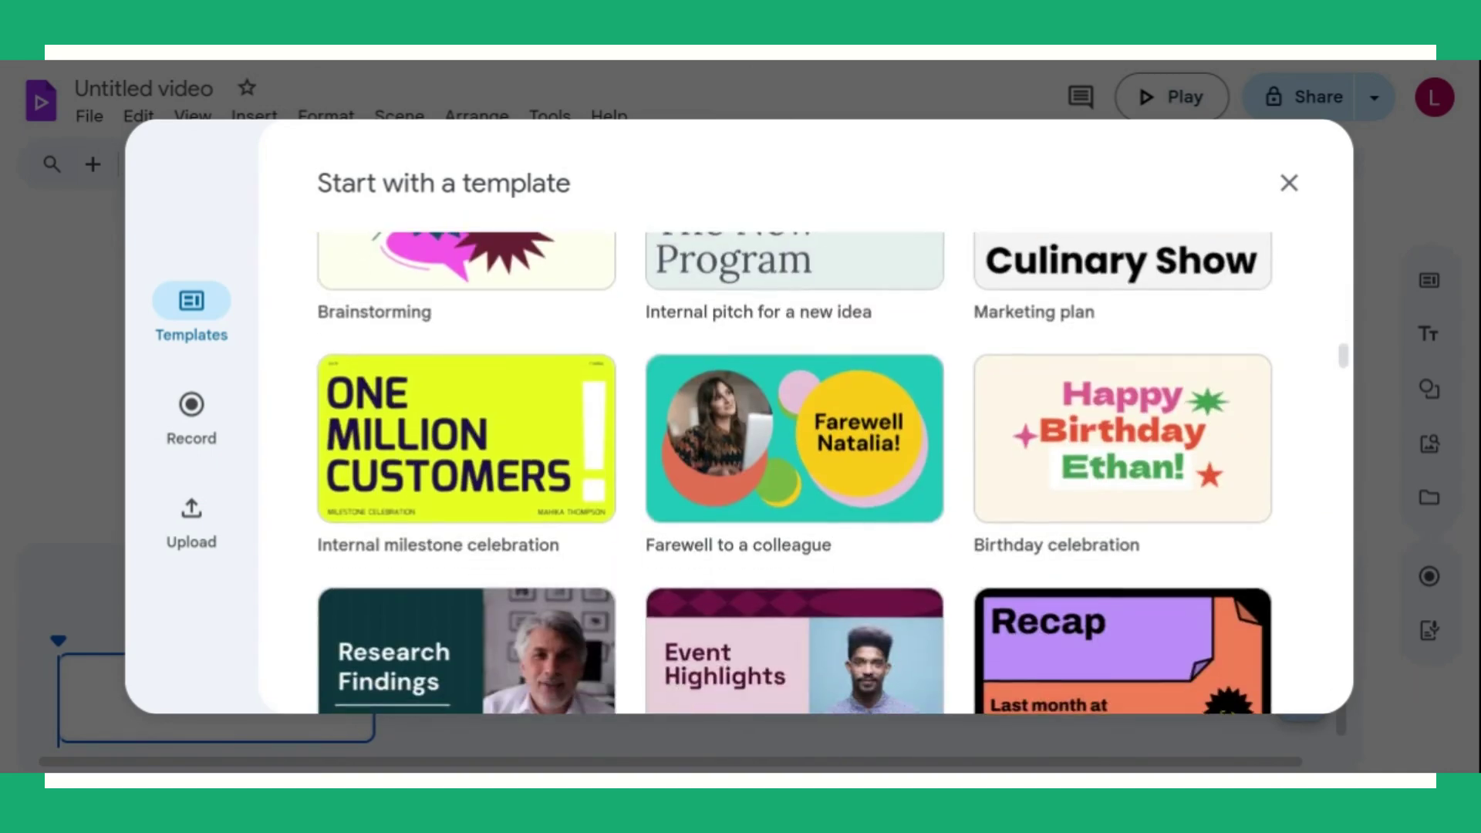
pyautogui.click(1098, 438)
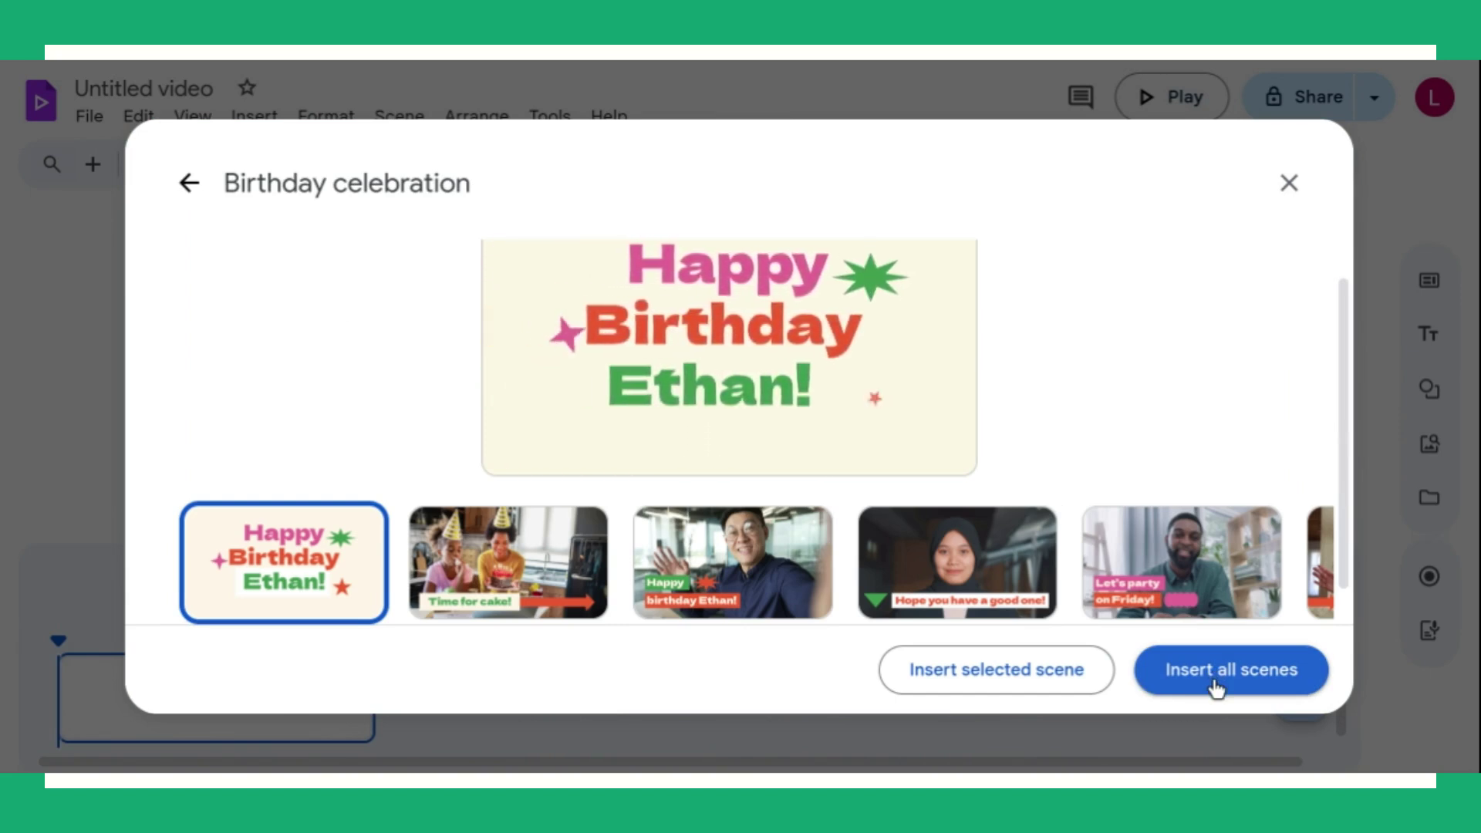
pyautogui.hscroll(10, 729, 564)
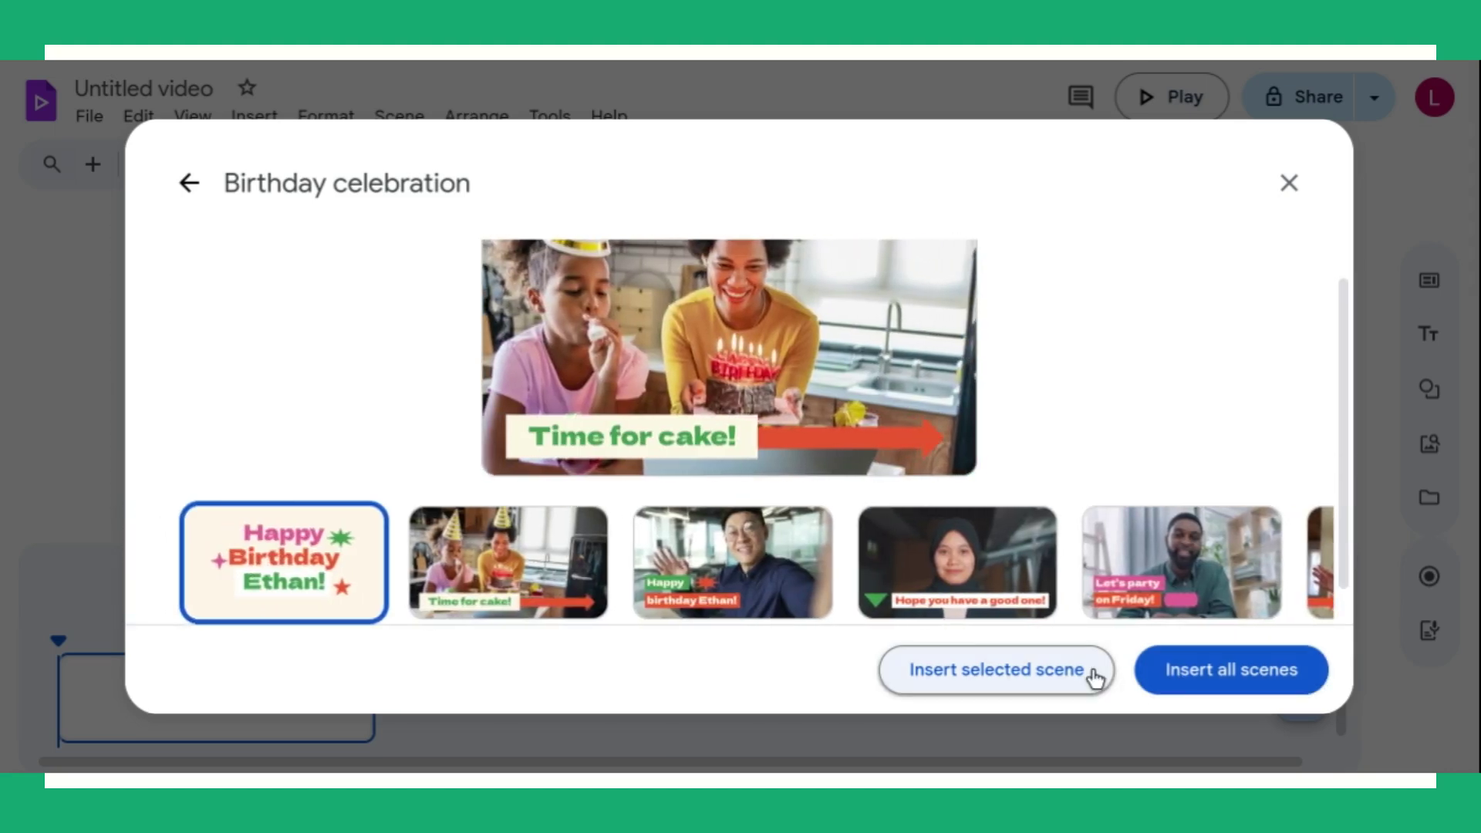
pyautogui.click(1207, 683)
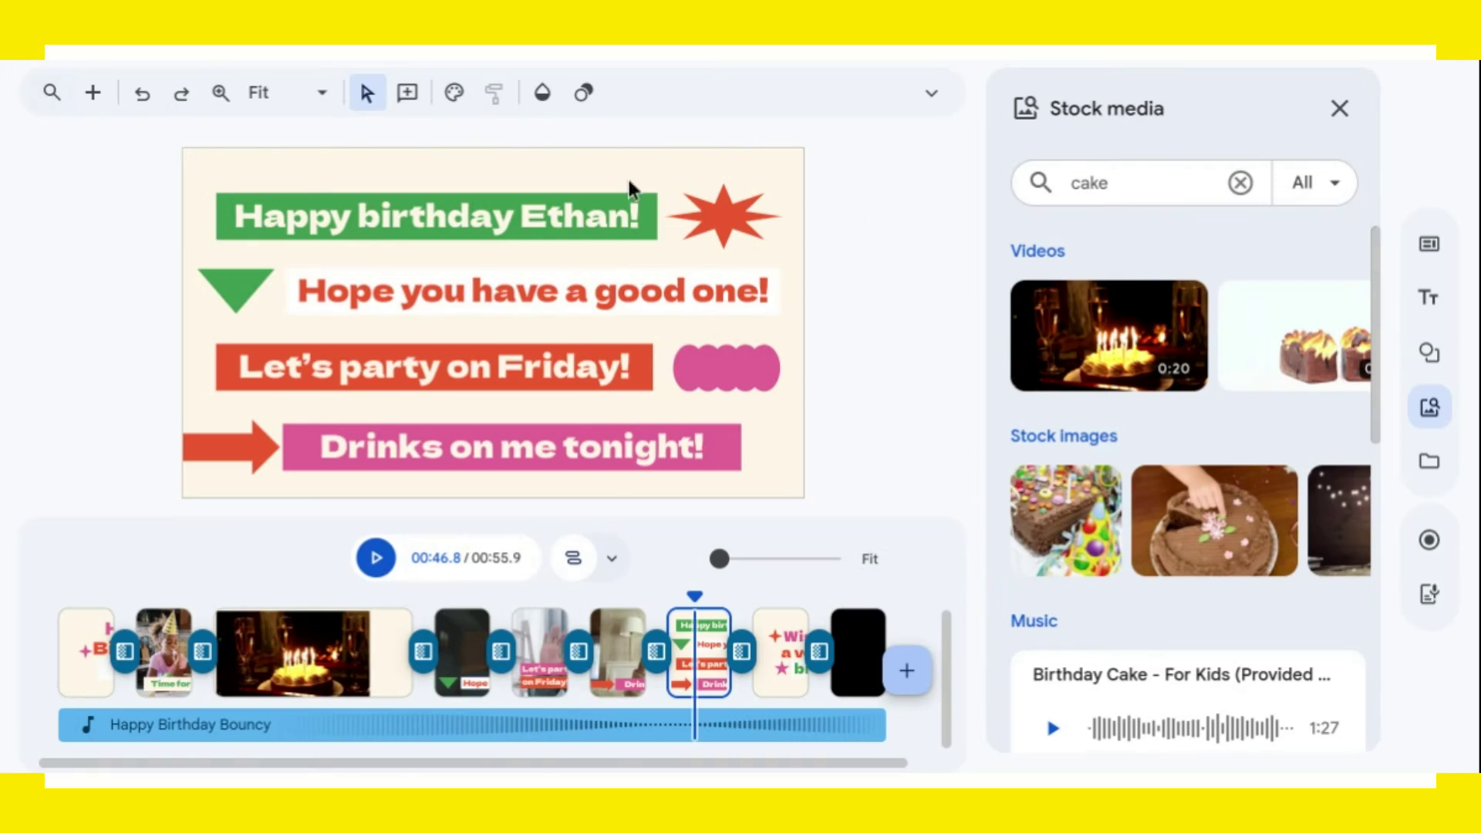
# Change the banner name to Jeff and replace 'Drinks on me' with 'Leave 5 Minutes Early'.
pyautogui.click(538, 220)
pyautogui.moveTo(521, 220); pyautogui.dragTo(629, 228)
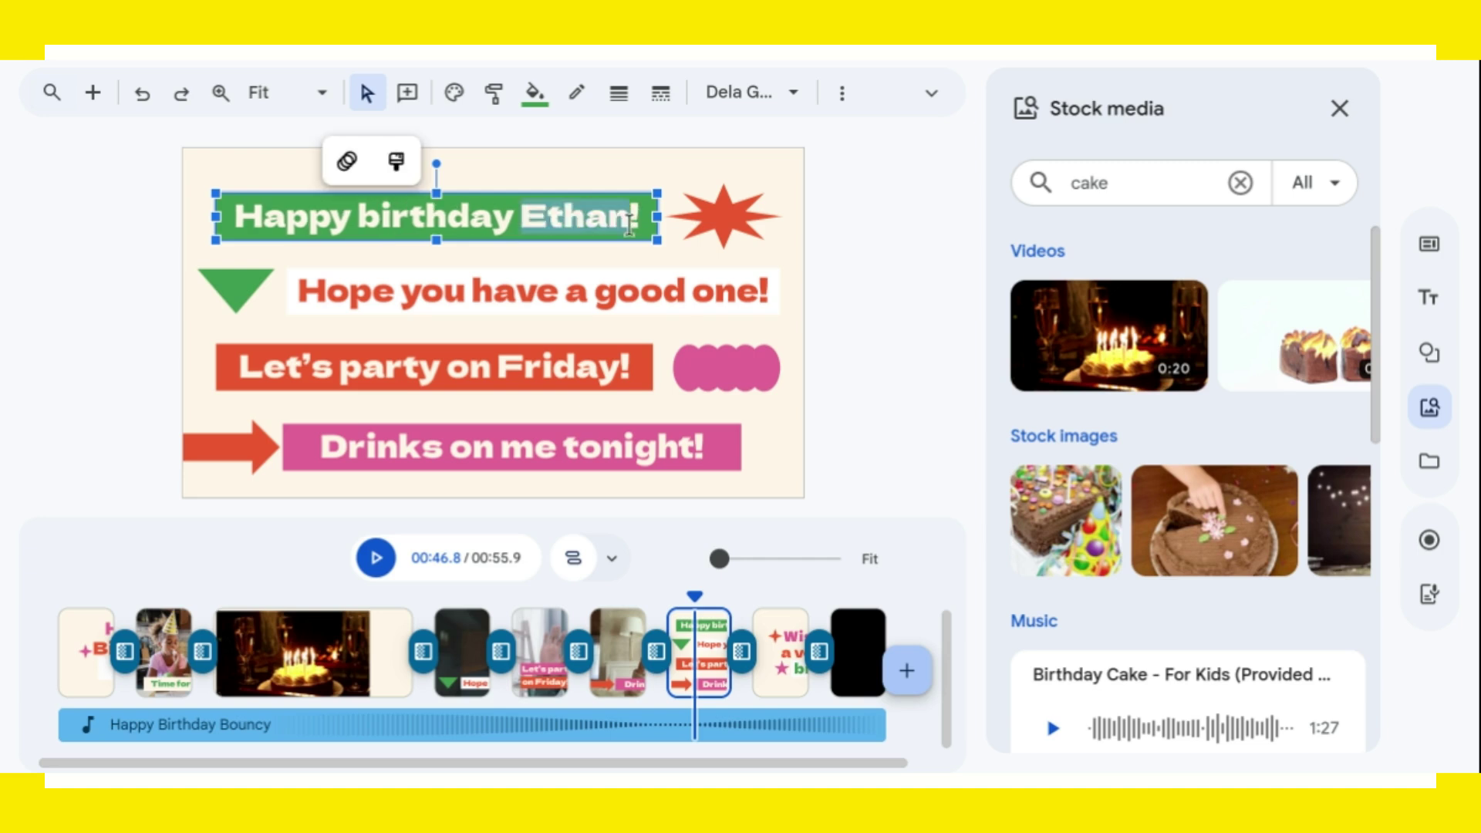
pyautogui.write('Jeff')
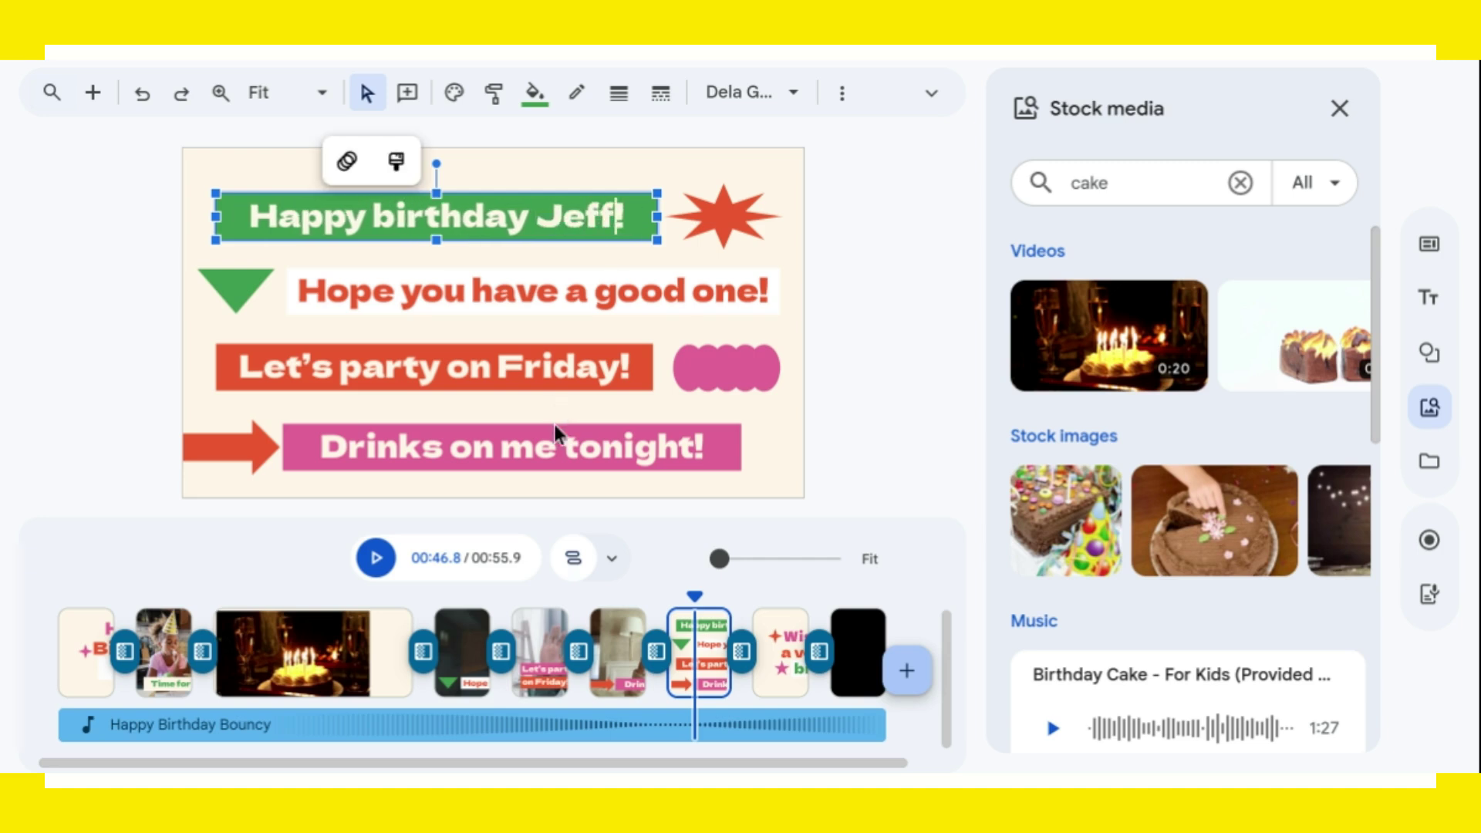
pyautogui.moveTo(556, 447); pyautogui.dragTo(321, 447)
pyautogui.write('Leave')
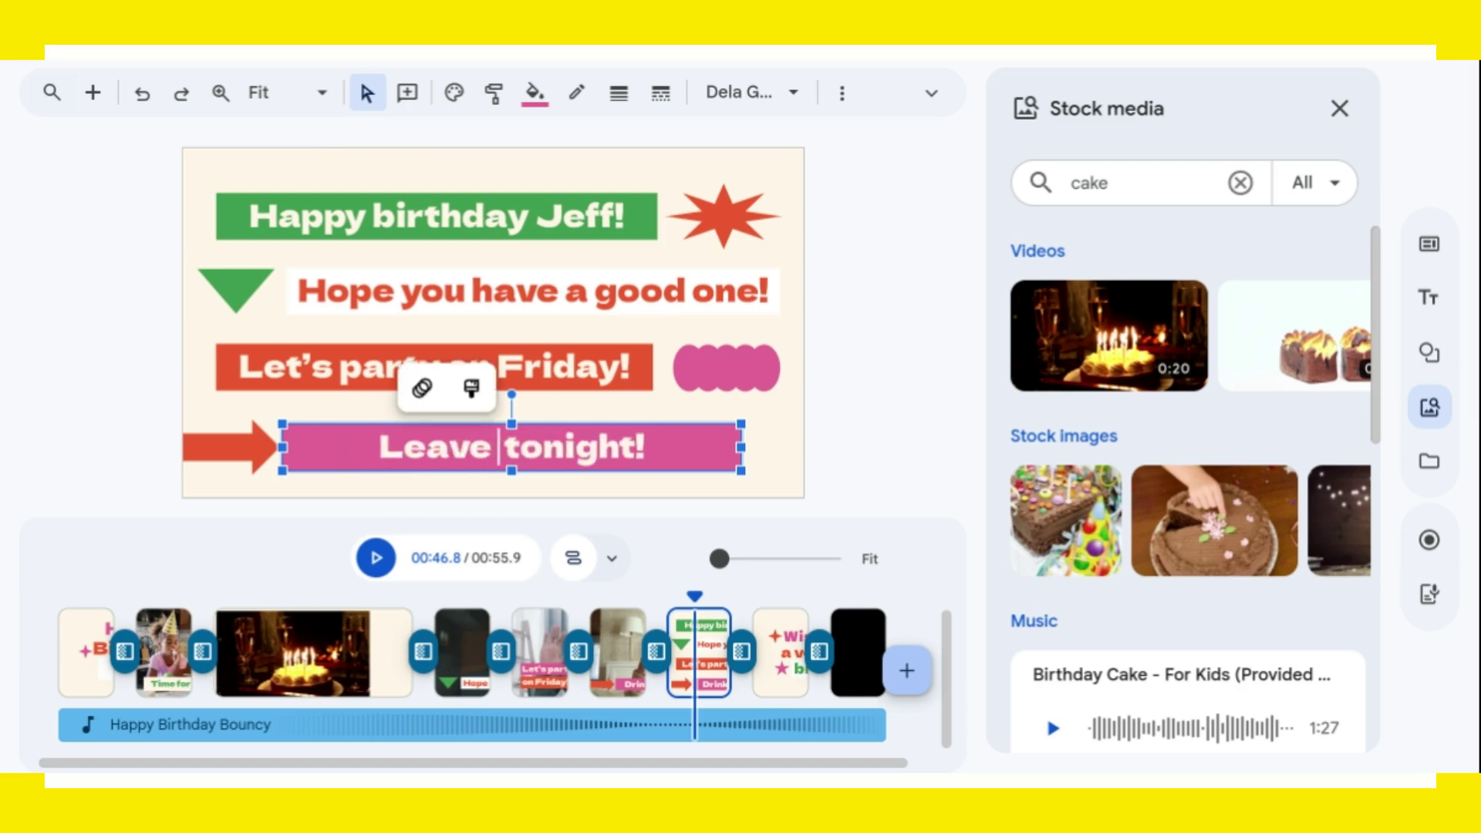
pyautogui.write(' 5 Minutes')
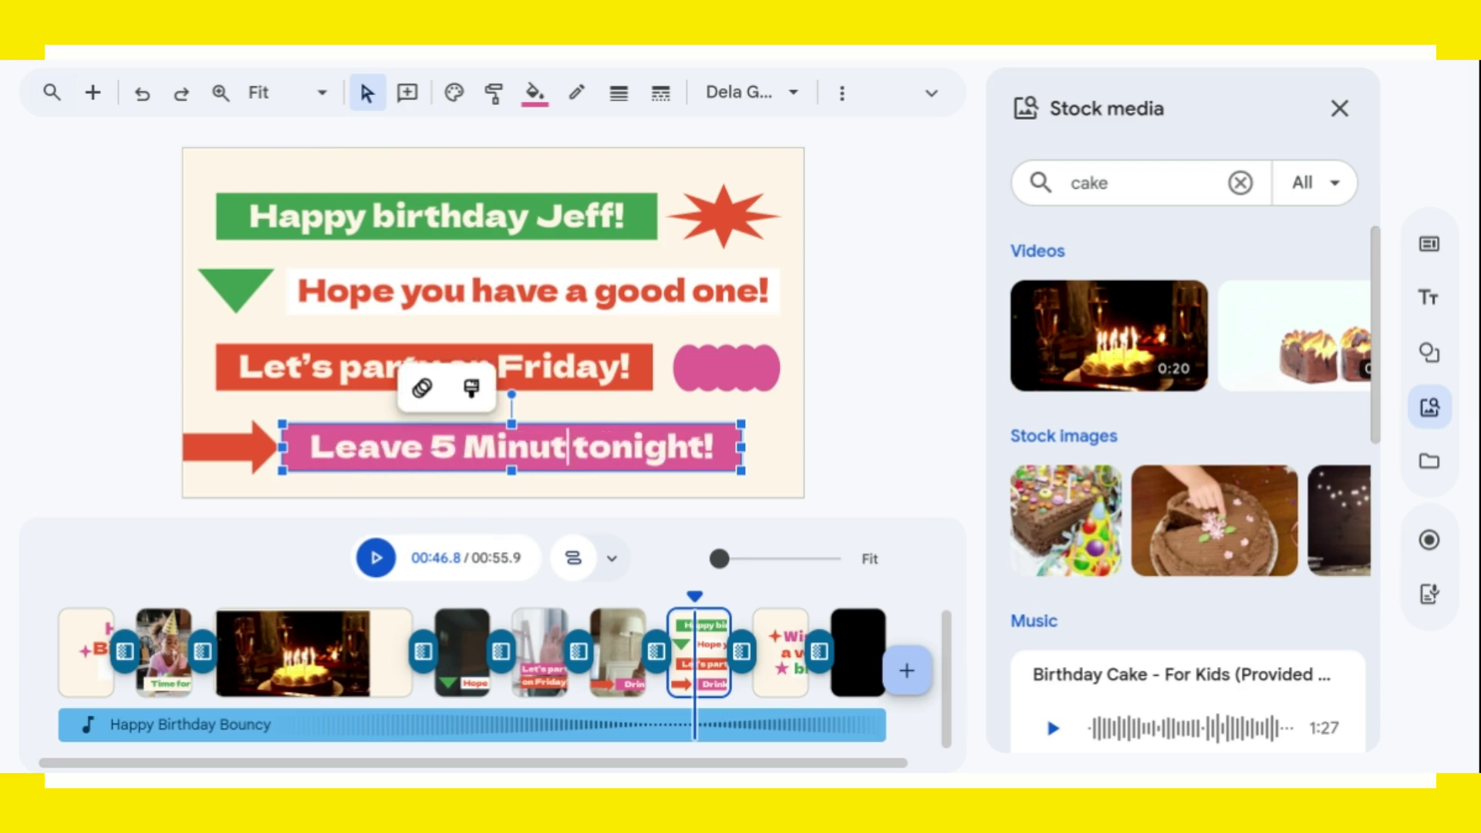
pyautogui.write(' Early')
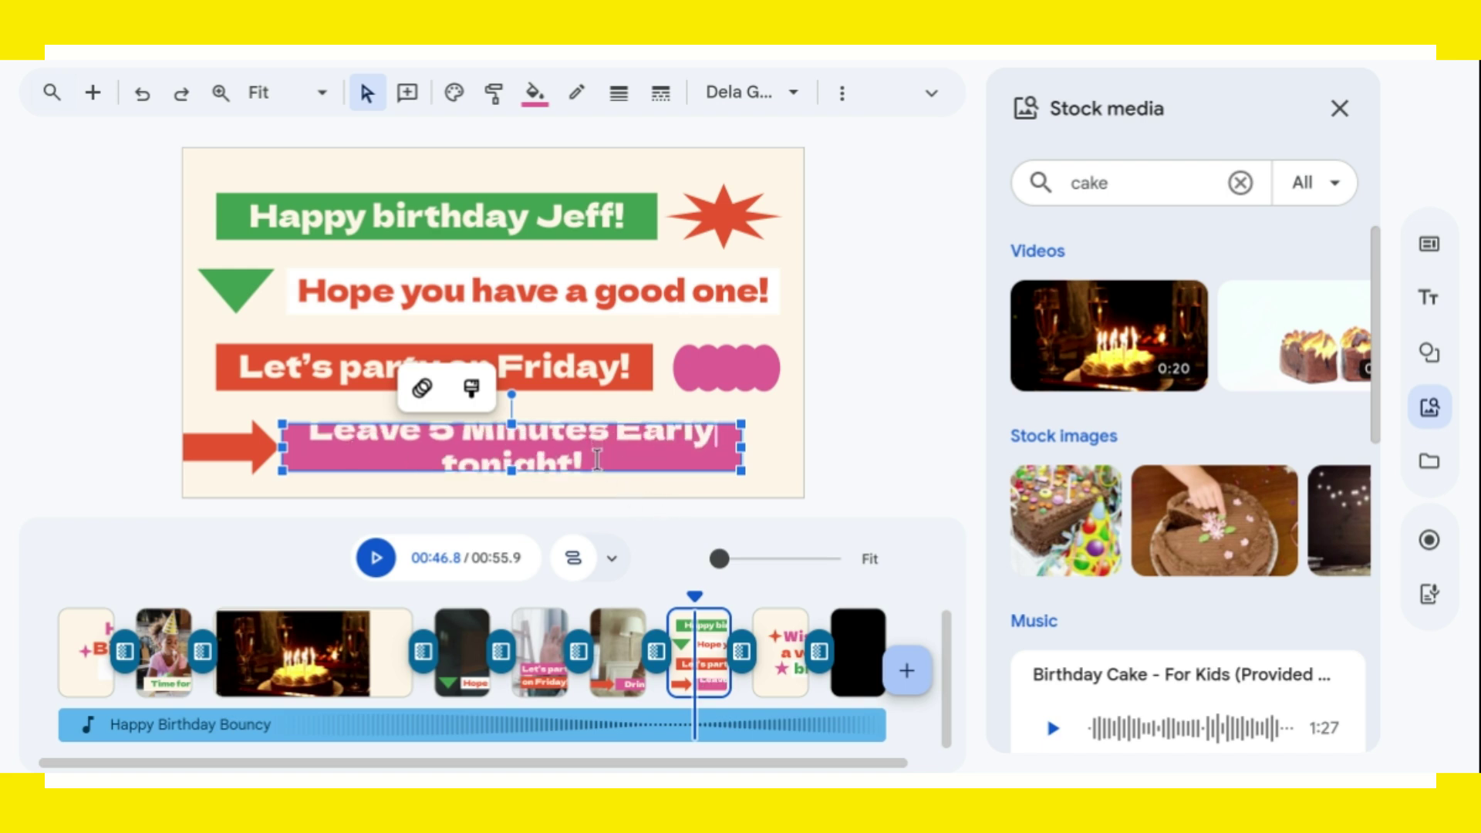
# Set the pink caption to Verdana and shrink it to size 32 so it fits one line.
pyautogui.moveTo(593, 463); pyautogui.dragTo(305, 440)
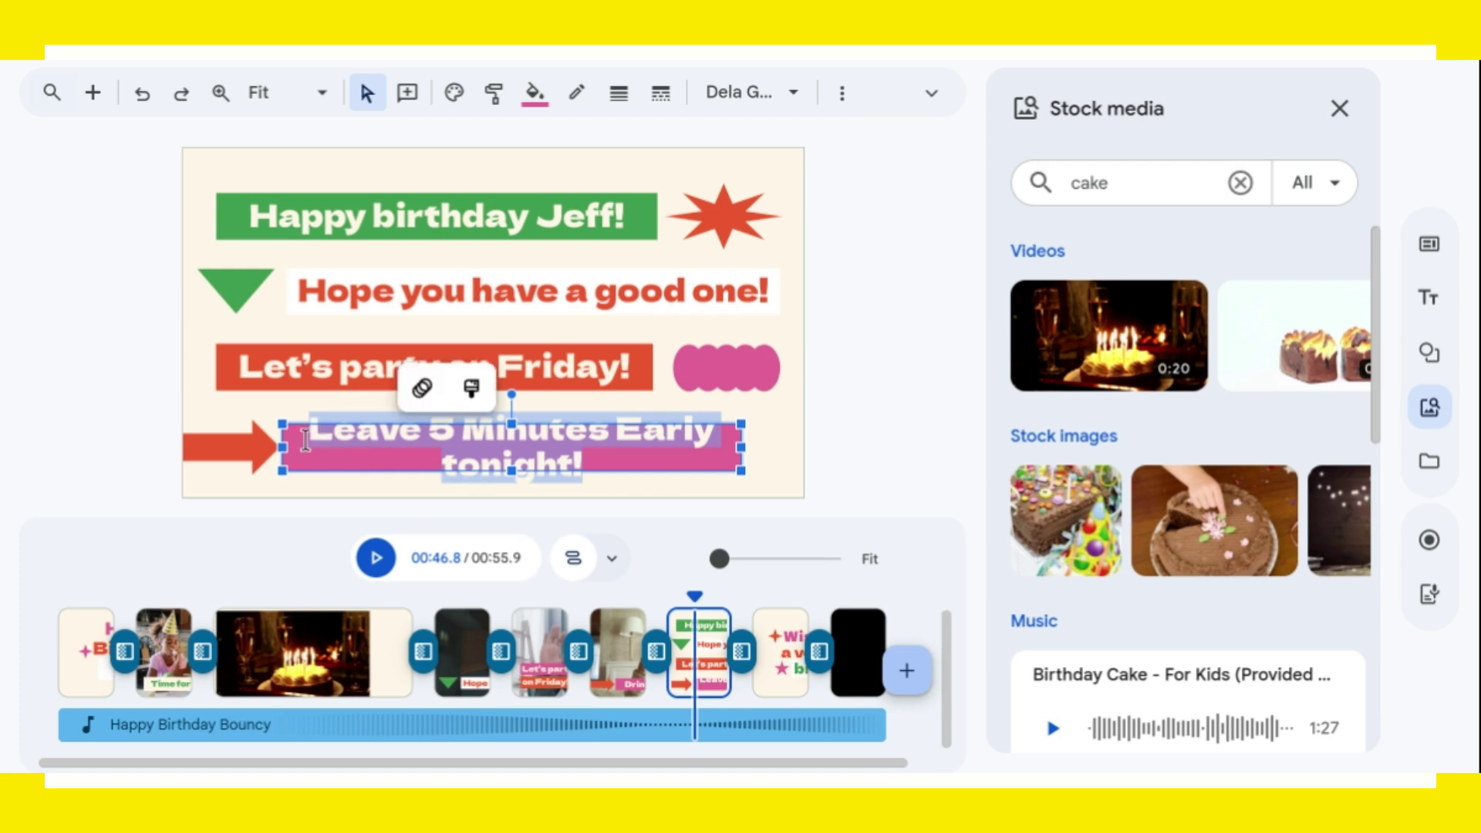
pyautogui.click(793, 93)
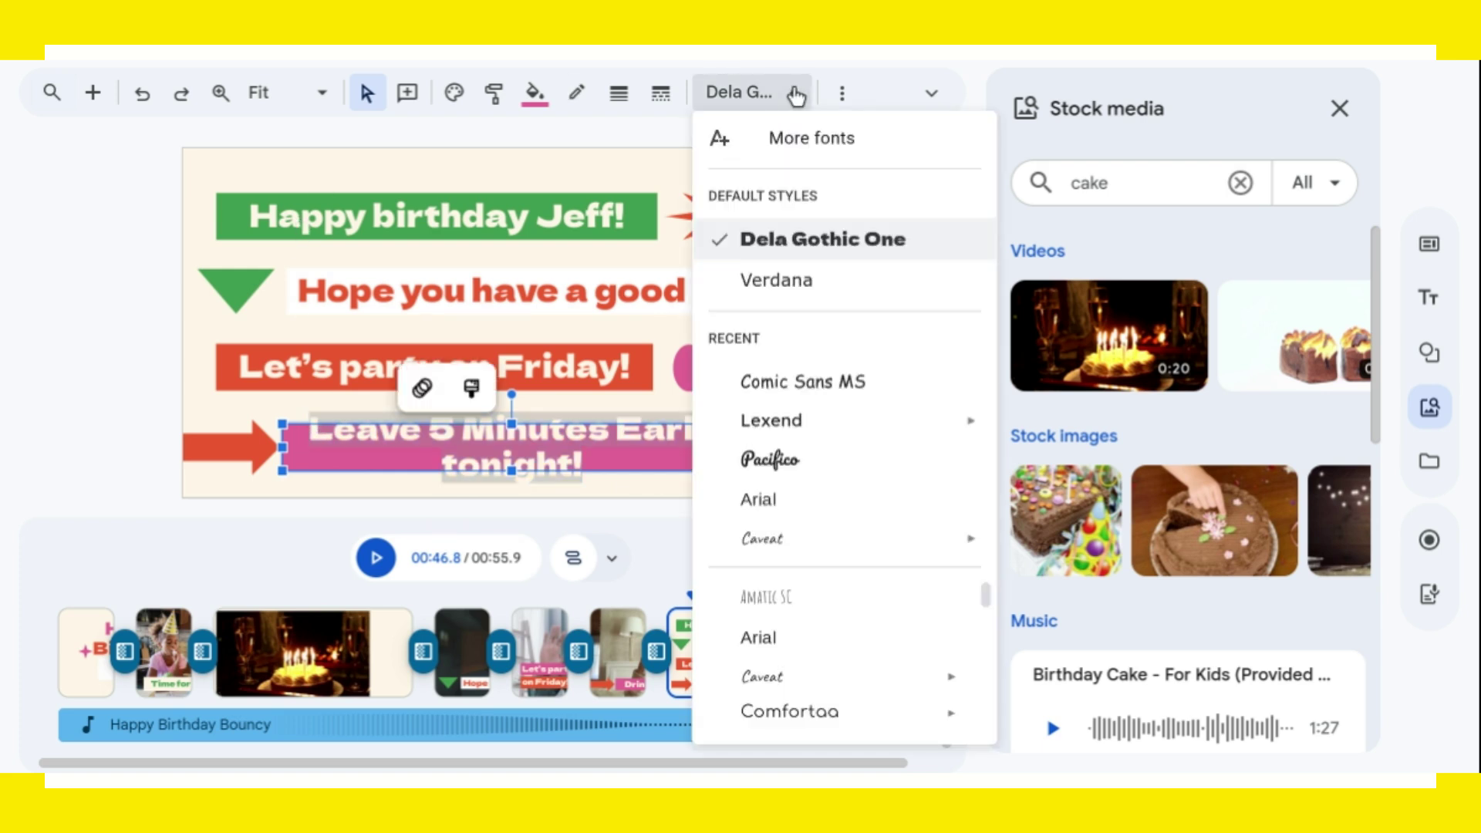
pyautogui.click(779, 280)
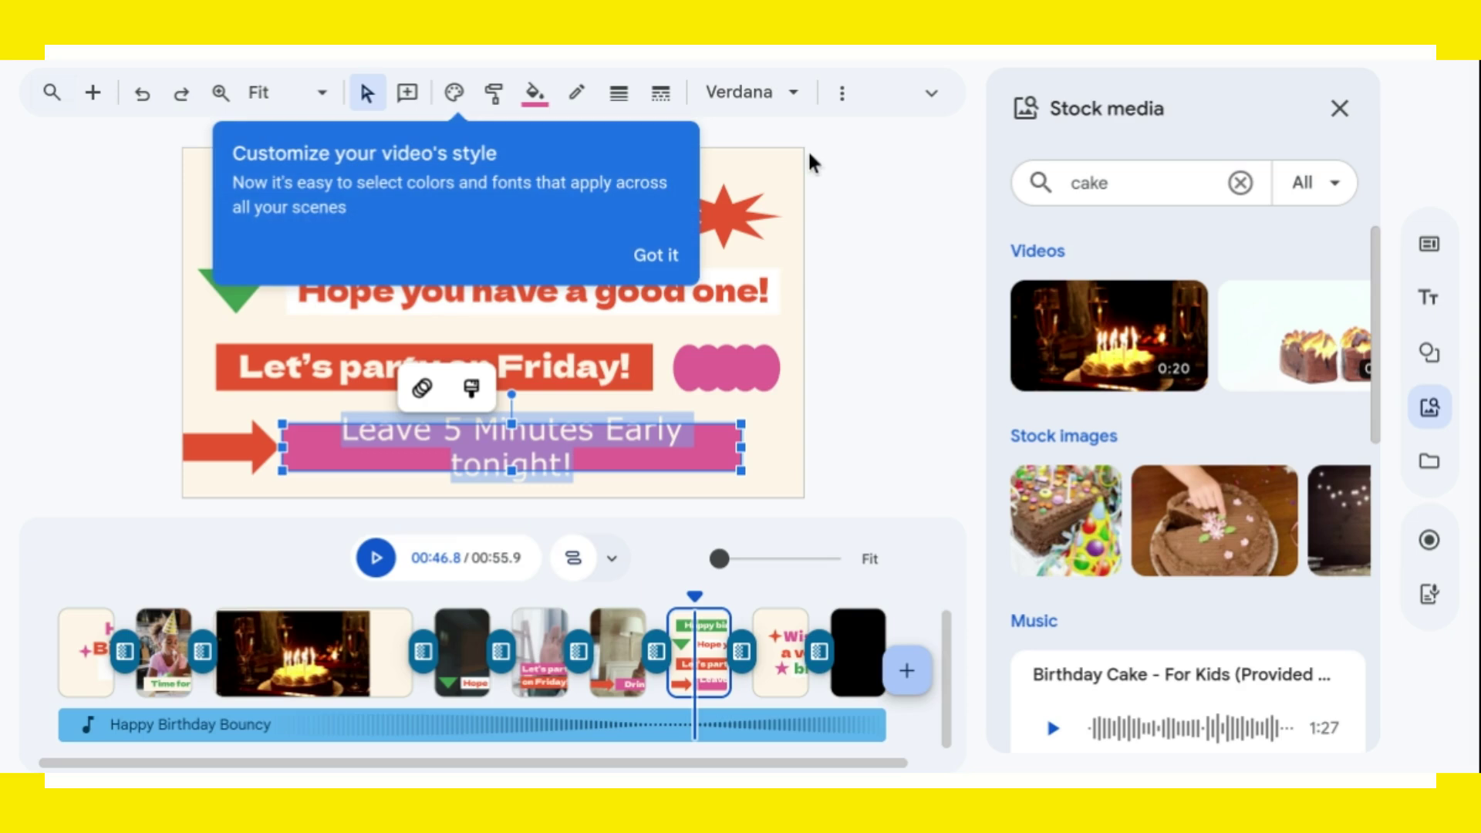
pyautogui.click(650, 263)
pyautogui.click(844, 99)
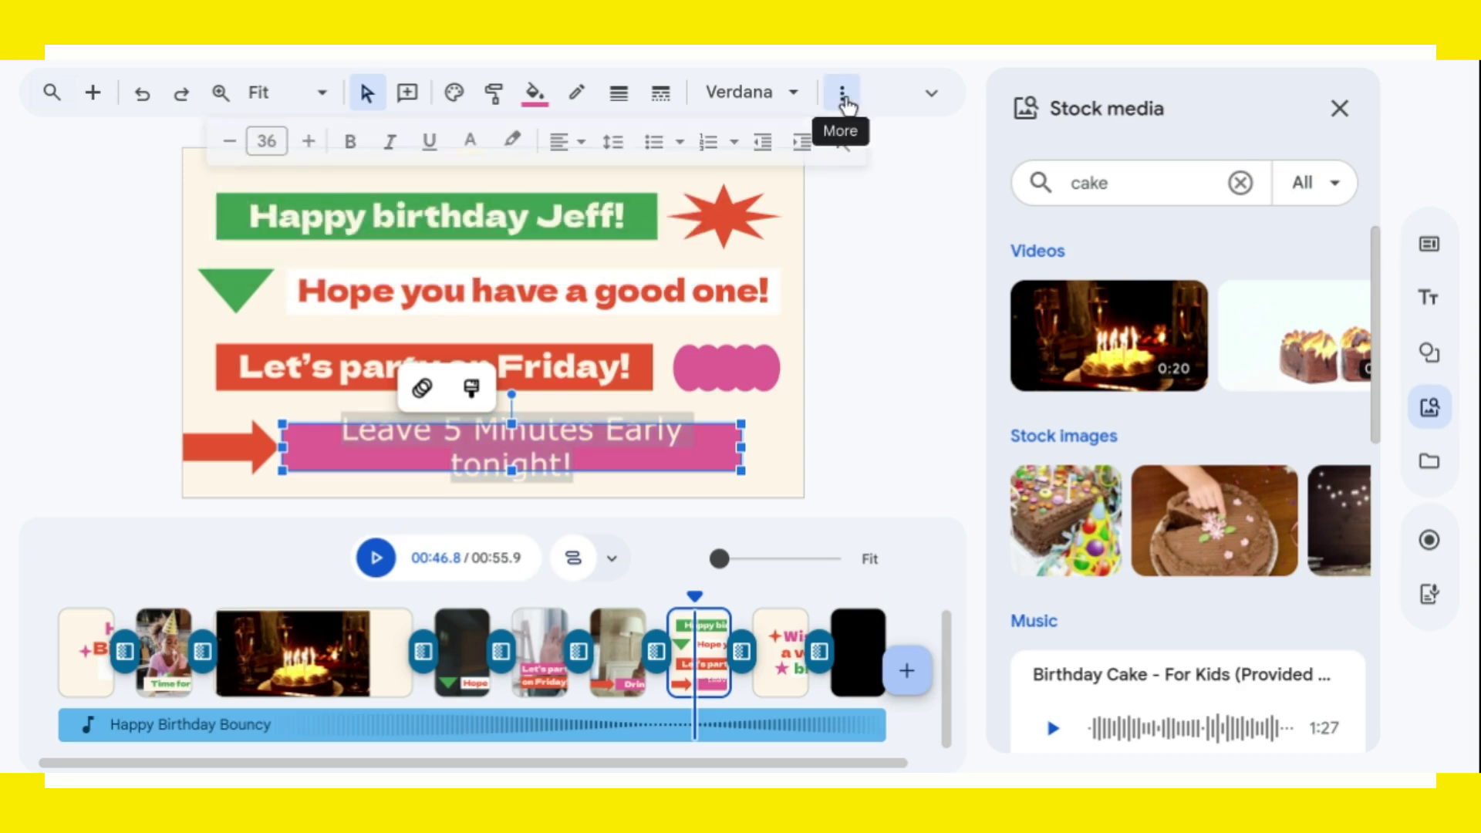
pyautogui.click(229, 142)
pyautogui.click(229, 142)
pyautogui.click(230, 142)
pyautogui.click(230, 142)
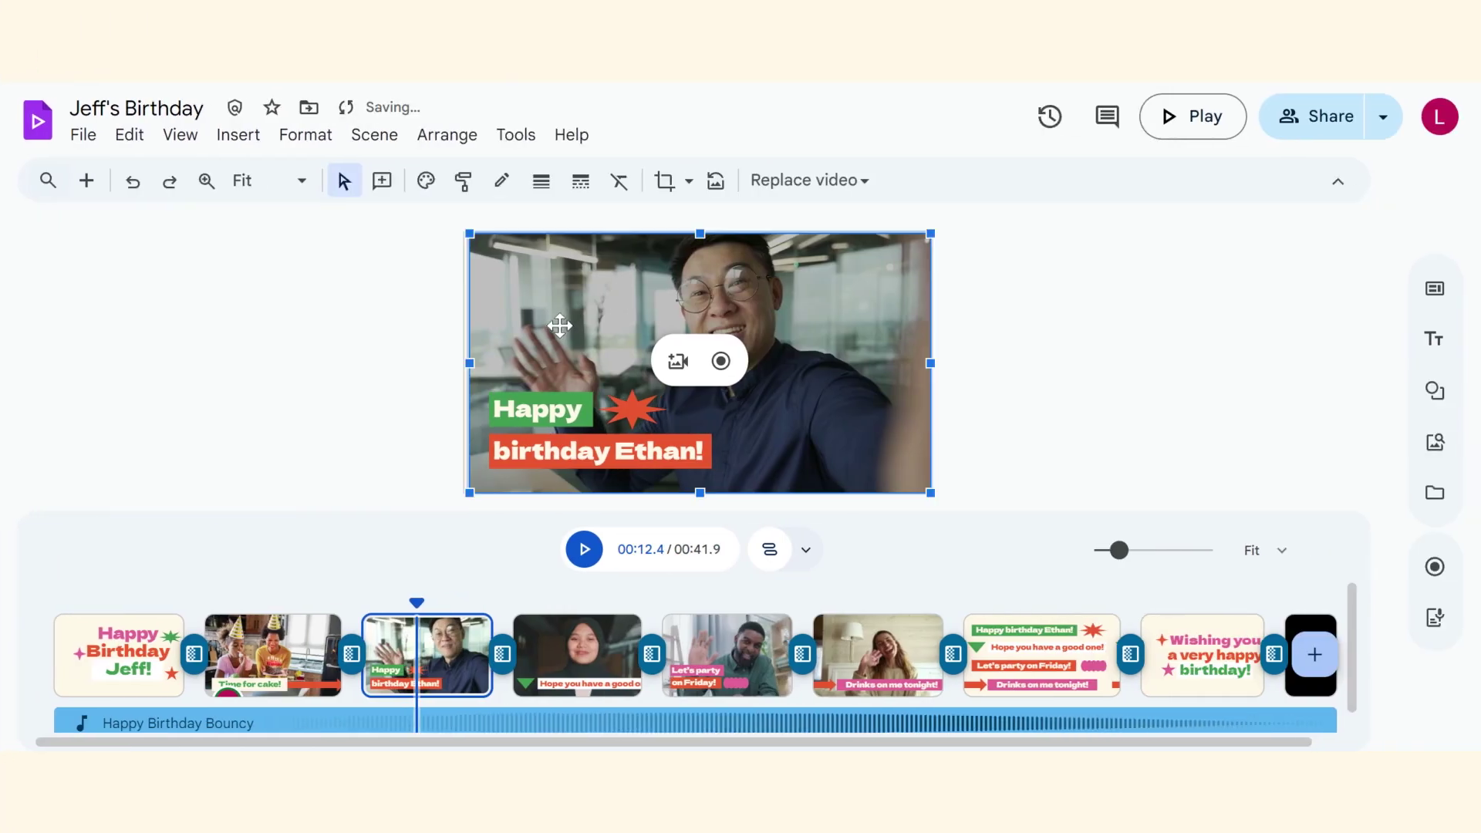
# Delete the scene's video clip and the 'Happy birthday Ethan!' caption group.
pyautogui.press('Delete')
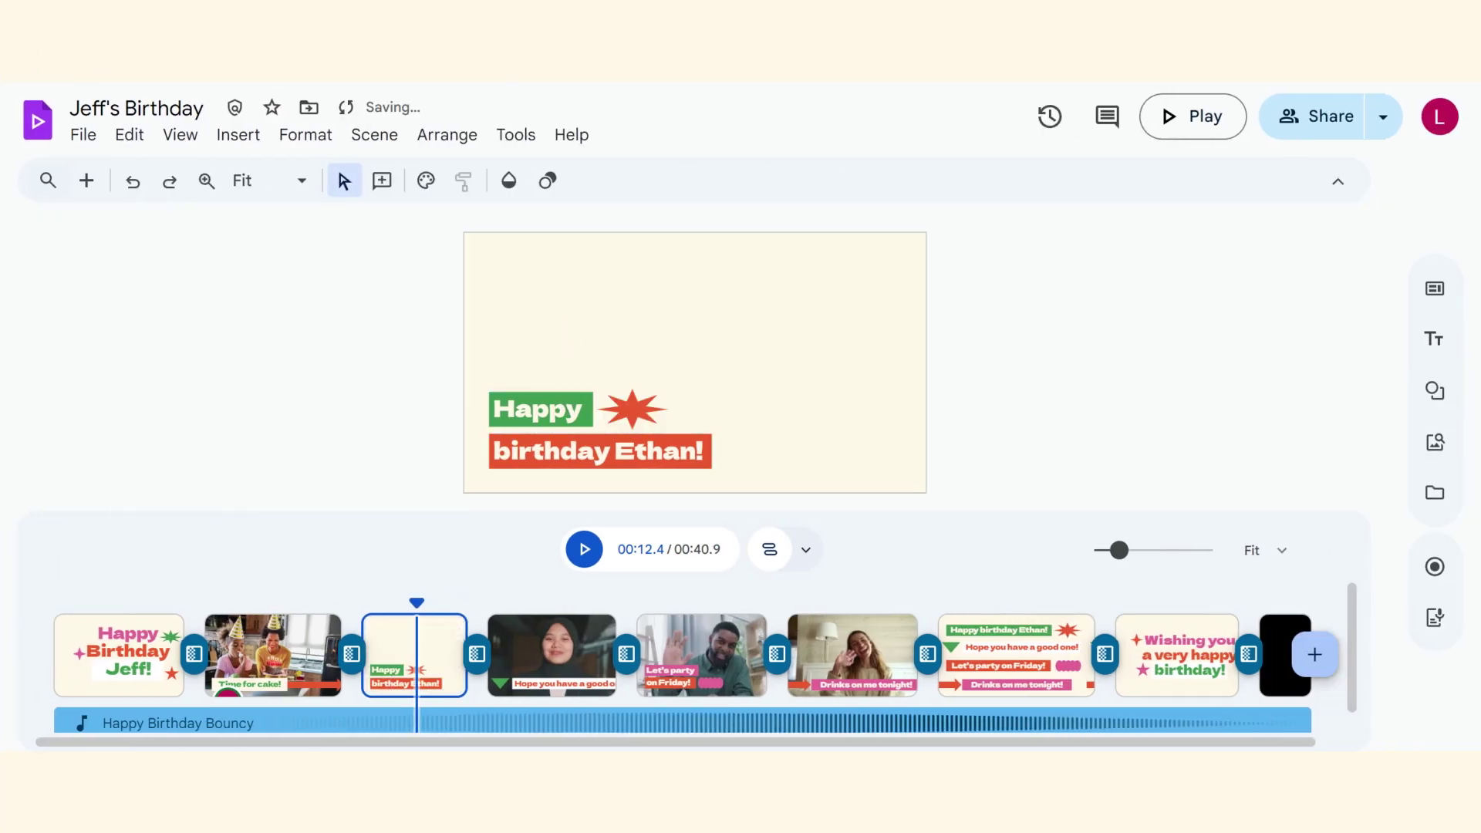
pyautogui.moveTo(470, 363); pyautogui.dragTo(770, 487)
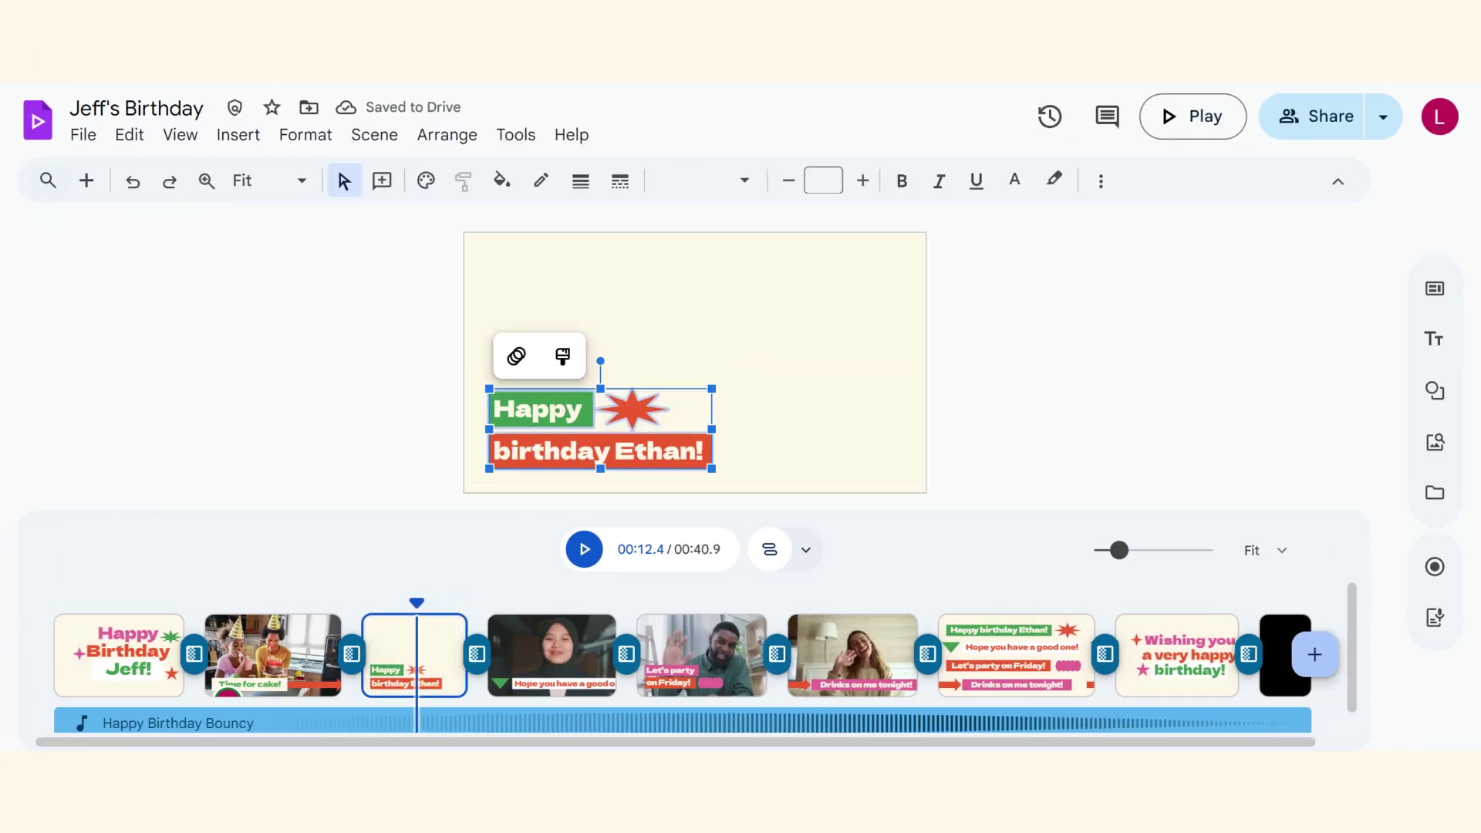
pyautogui.press('Delete')
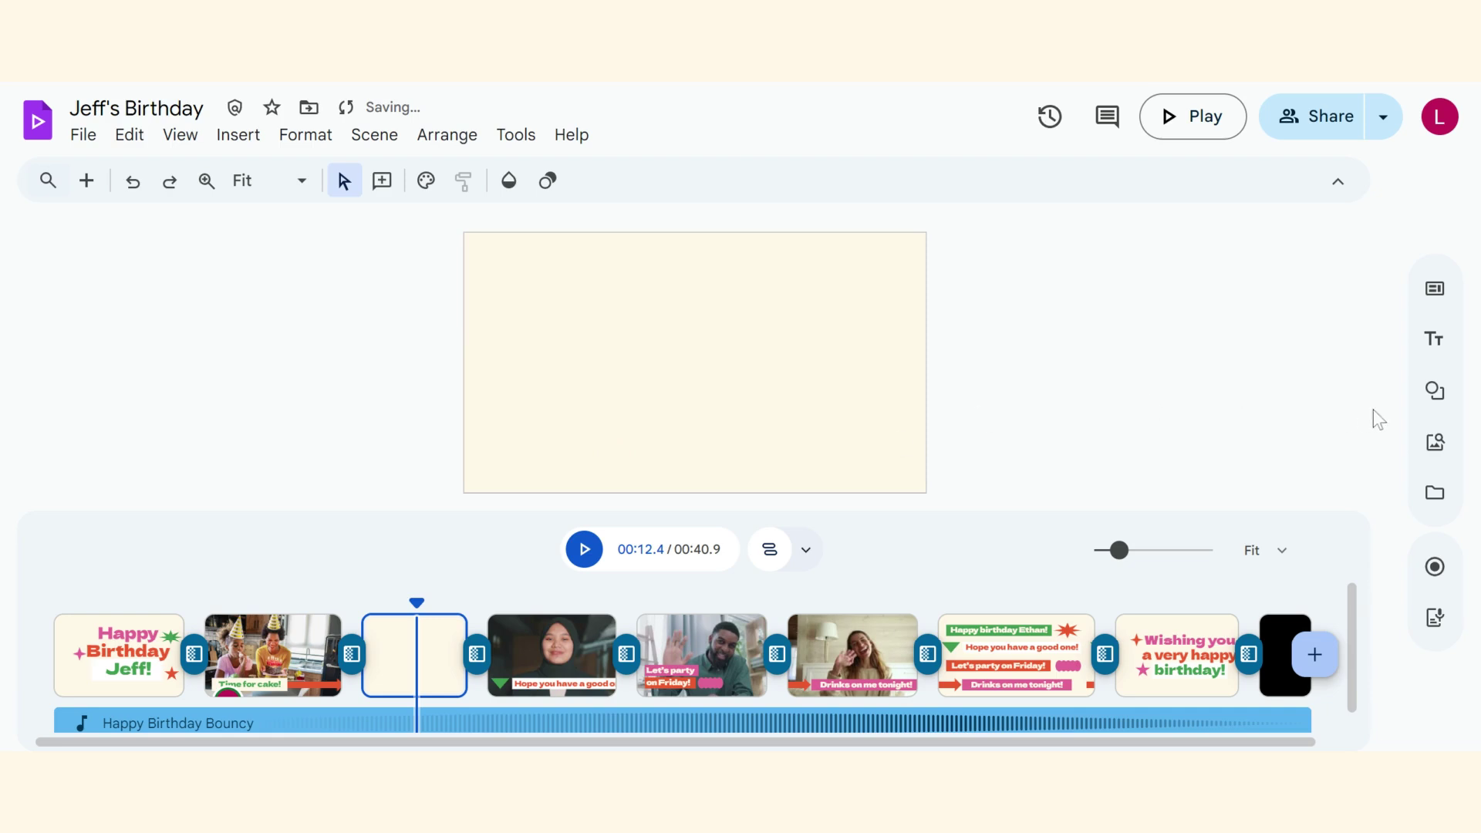
# Add a stock cake candle video from a 'cake' search, enlarged to fill the frame.
pyautogui.click(1438, 453)
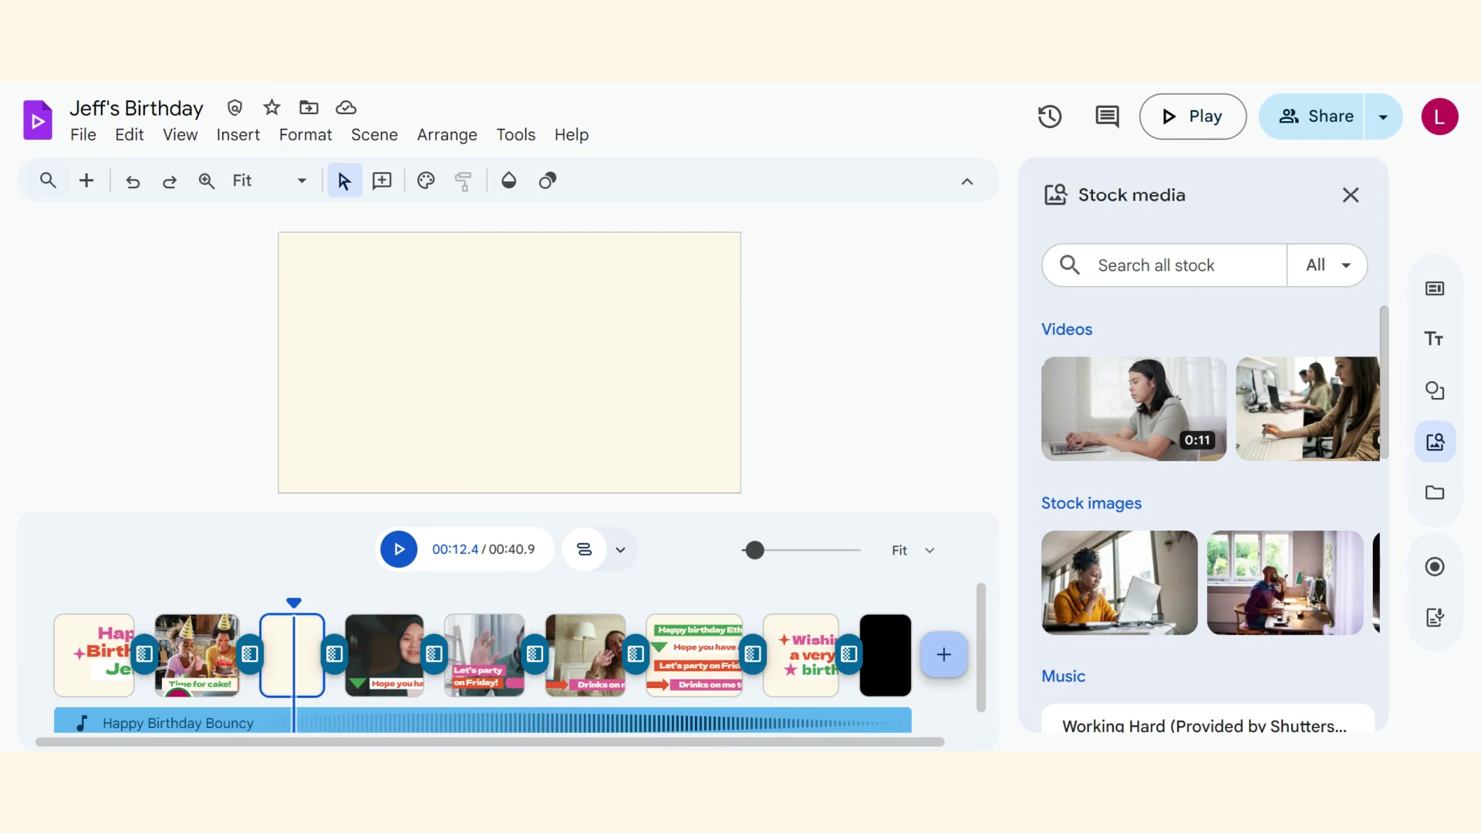
pyautogui.write('cake')
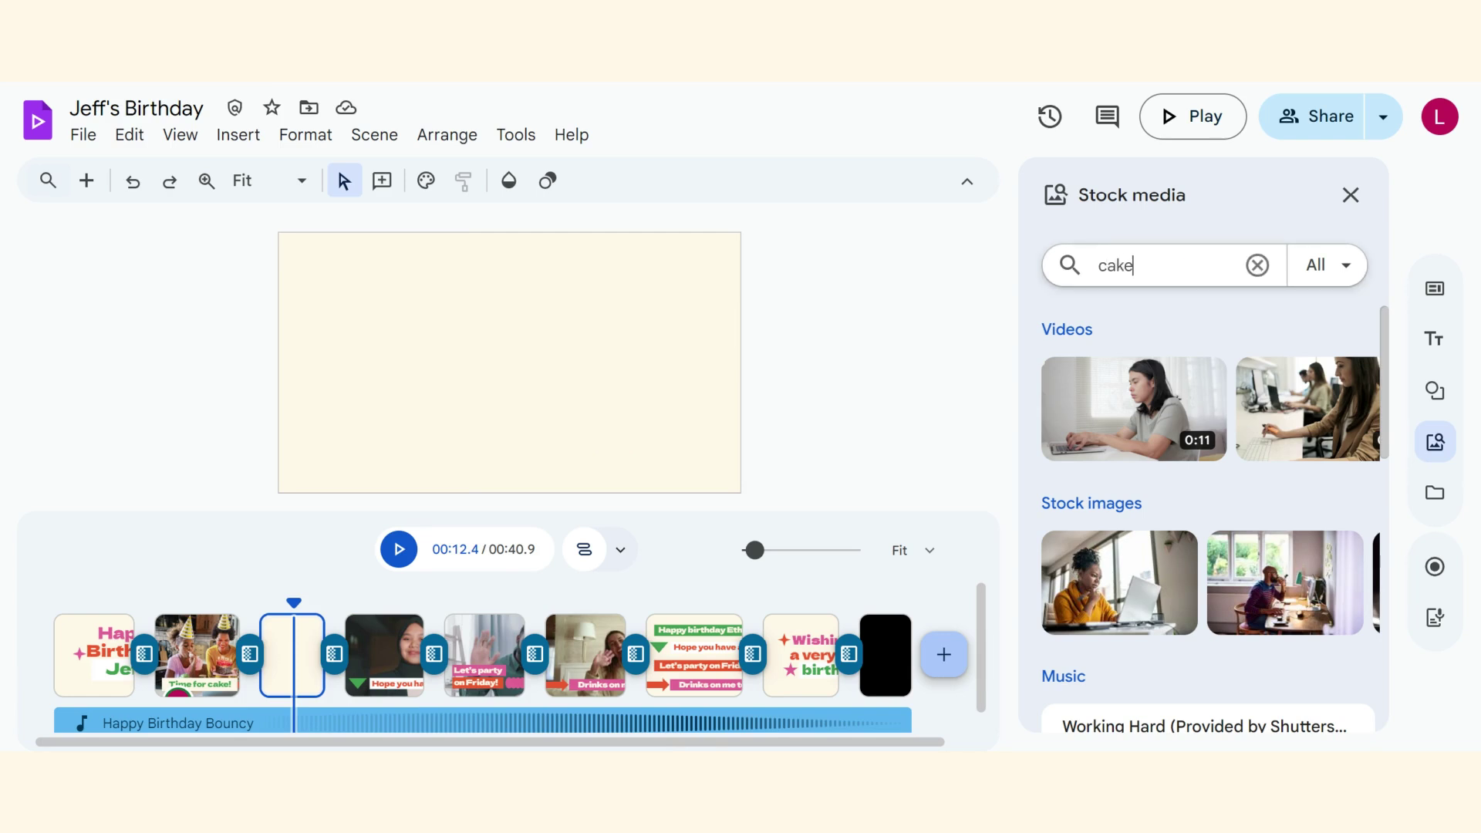
pyautogui.press('Return')
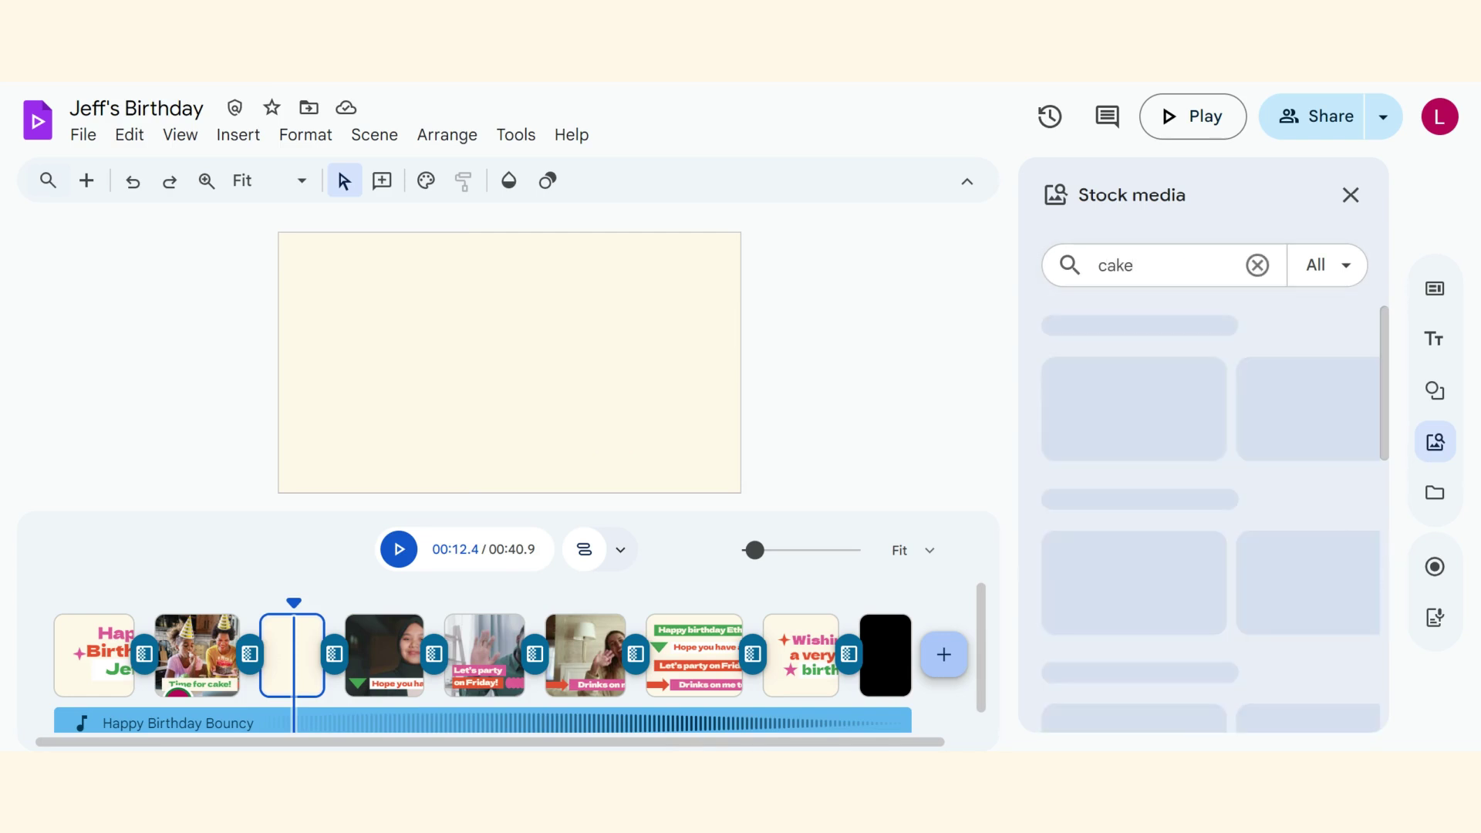
pyautogui.moveTo(1143, 423)
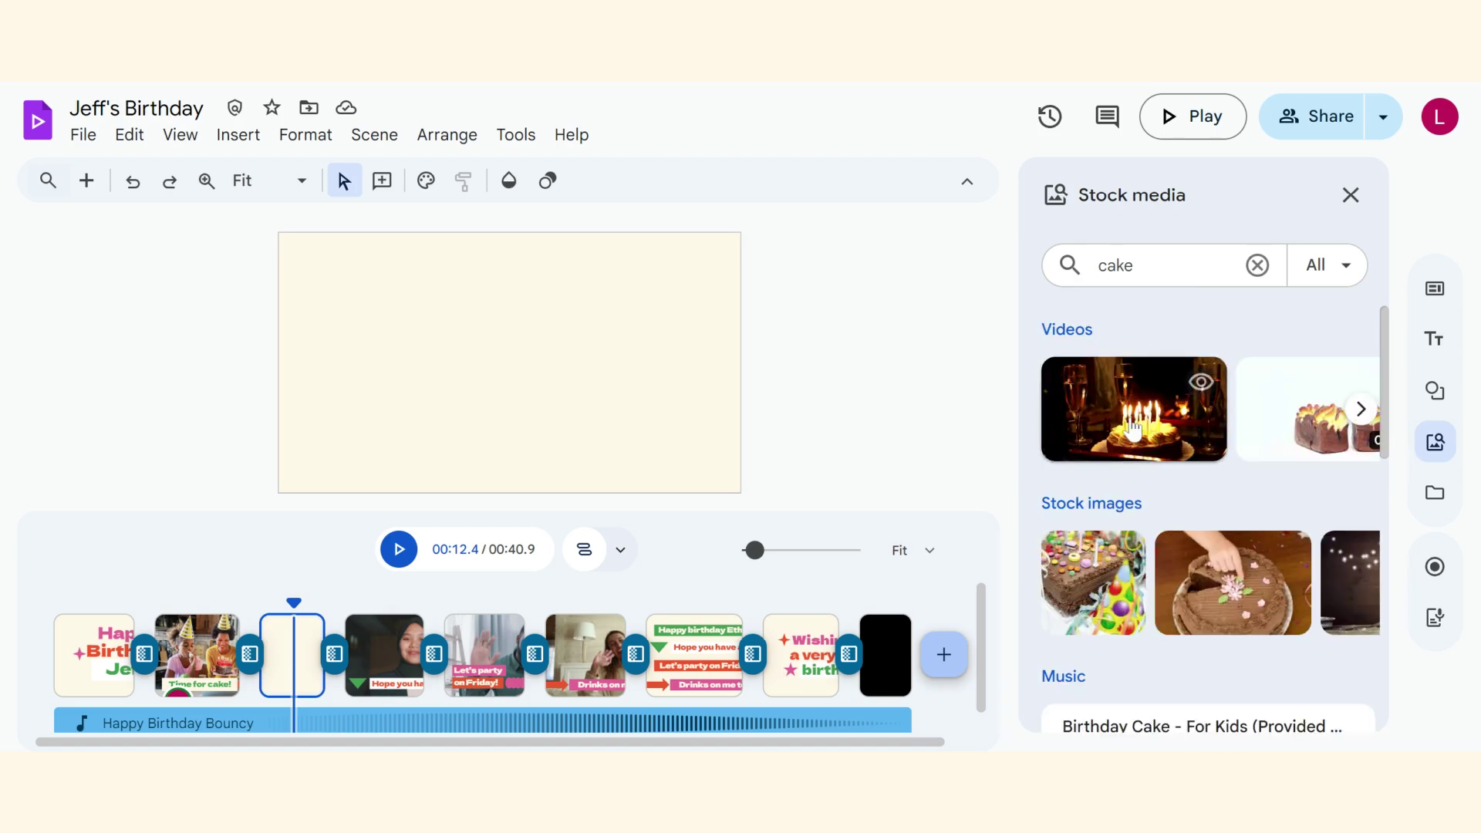
pyautogui.moveTo(478, 338); pyautogui.dragTo(480, 332)
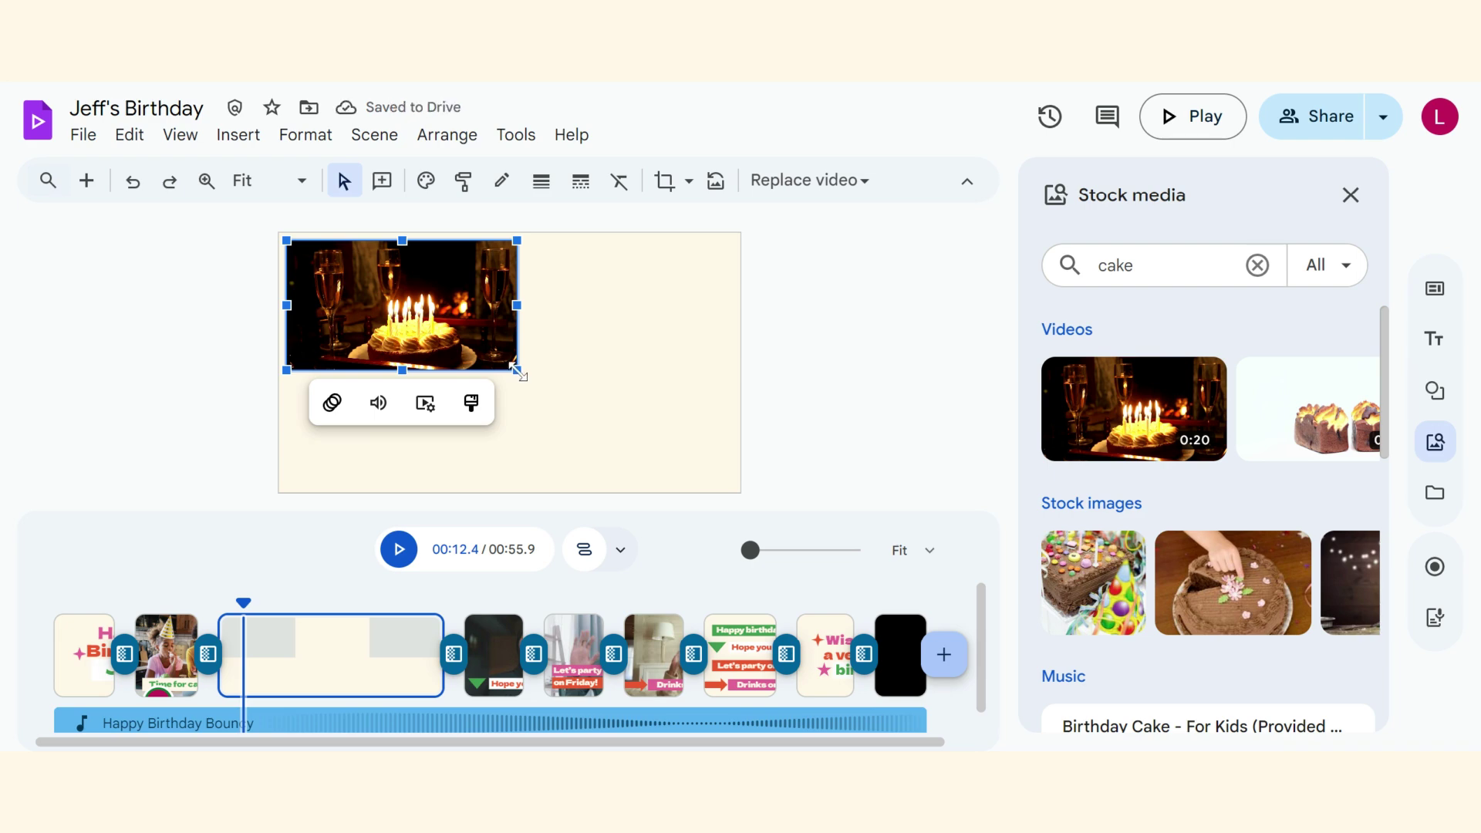
pyautogui.moveTo(517, 370); pyautogui.dragTo(739, 474)
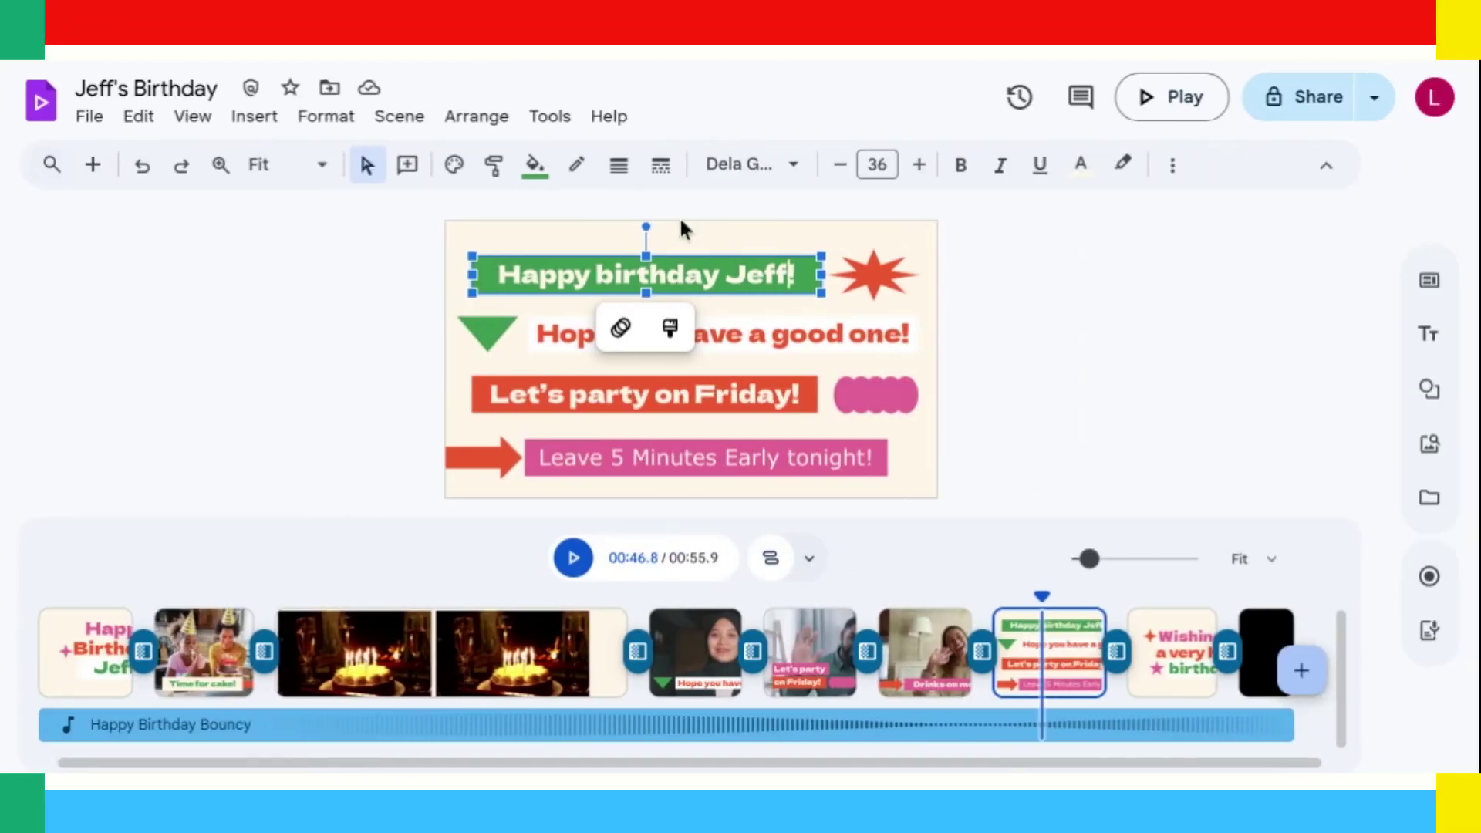
# Fill the 'Happy birthday Jeff!' banner light blue and the 'Let's party on Friday!' banner yellow.
pyautogui.click(537, 168)
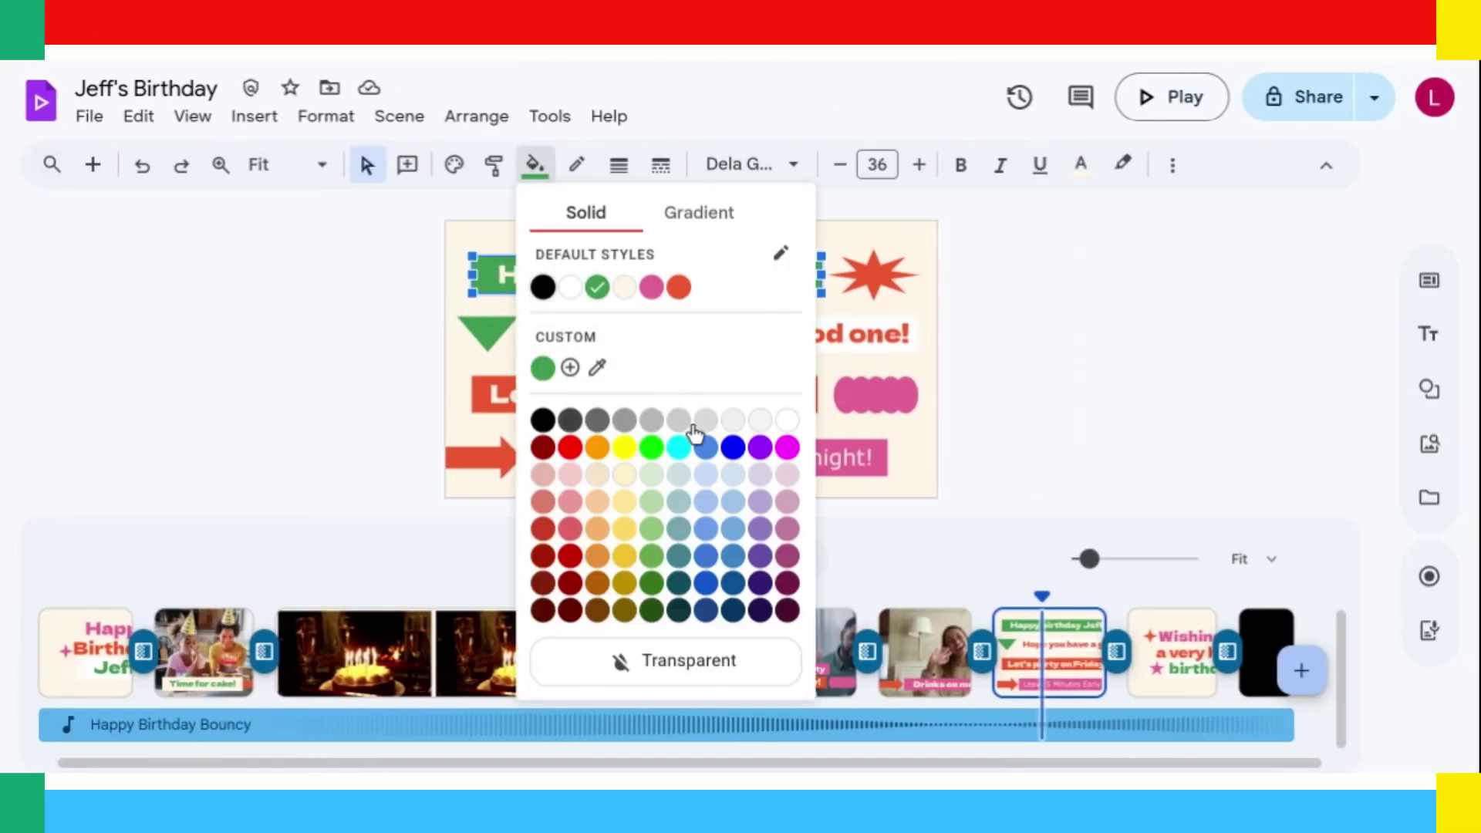
pyautogui.click(706, 449)
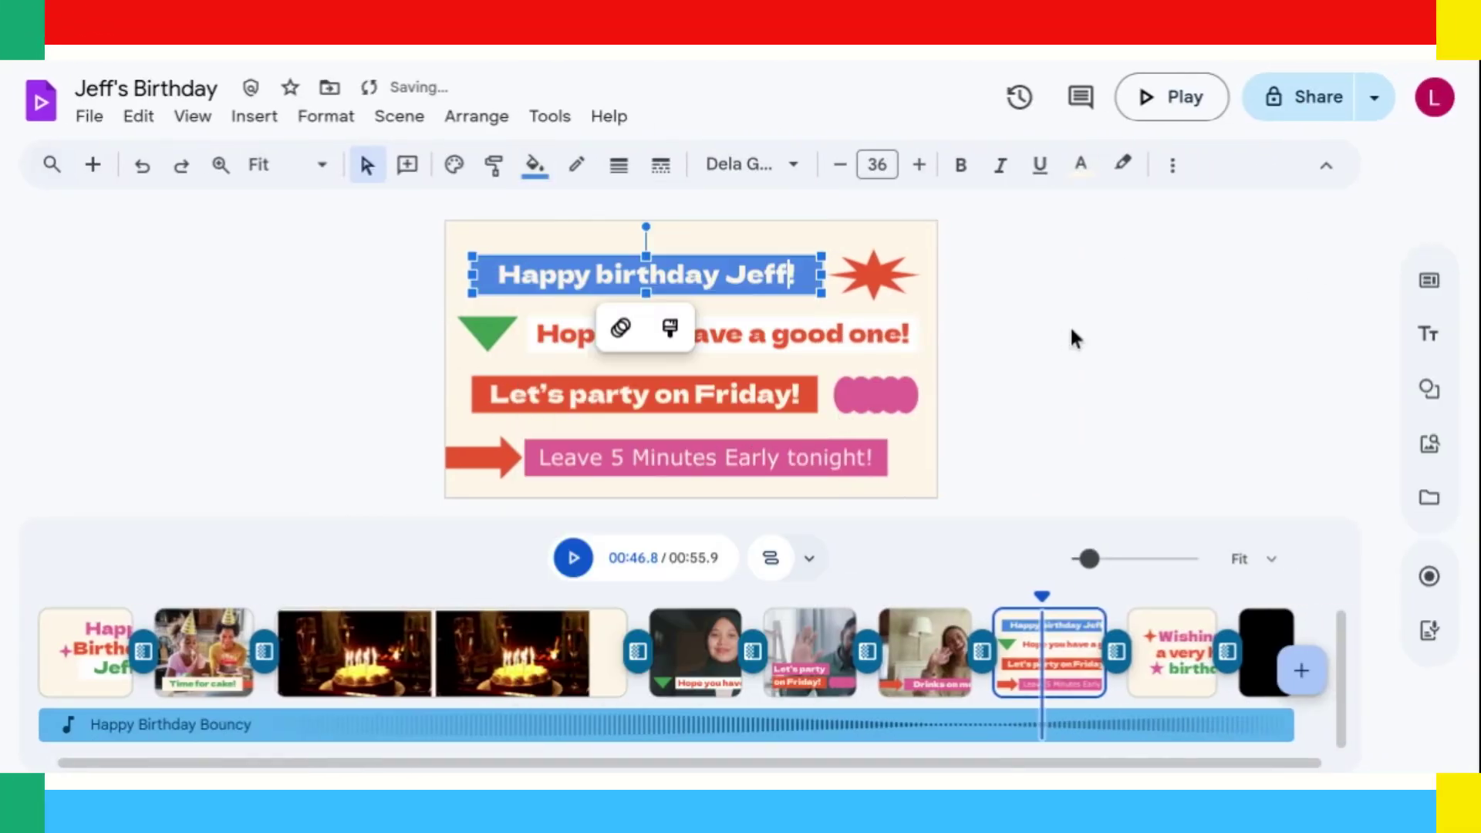
pyautogui.click(800, 399)
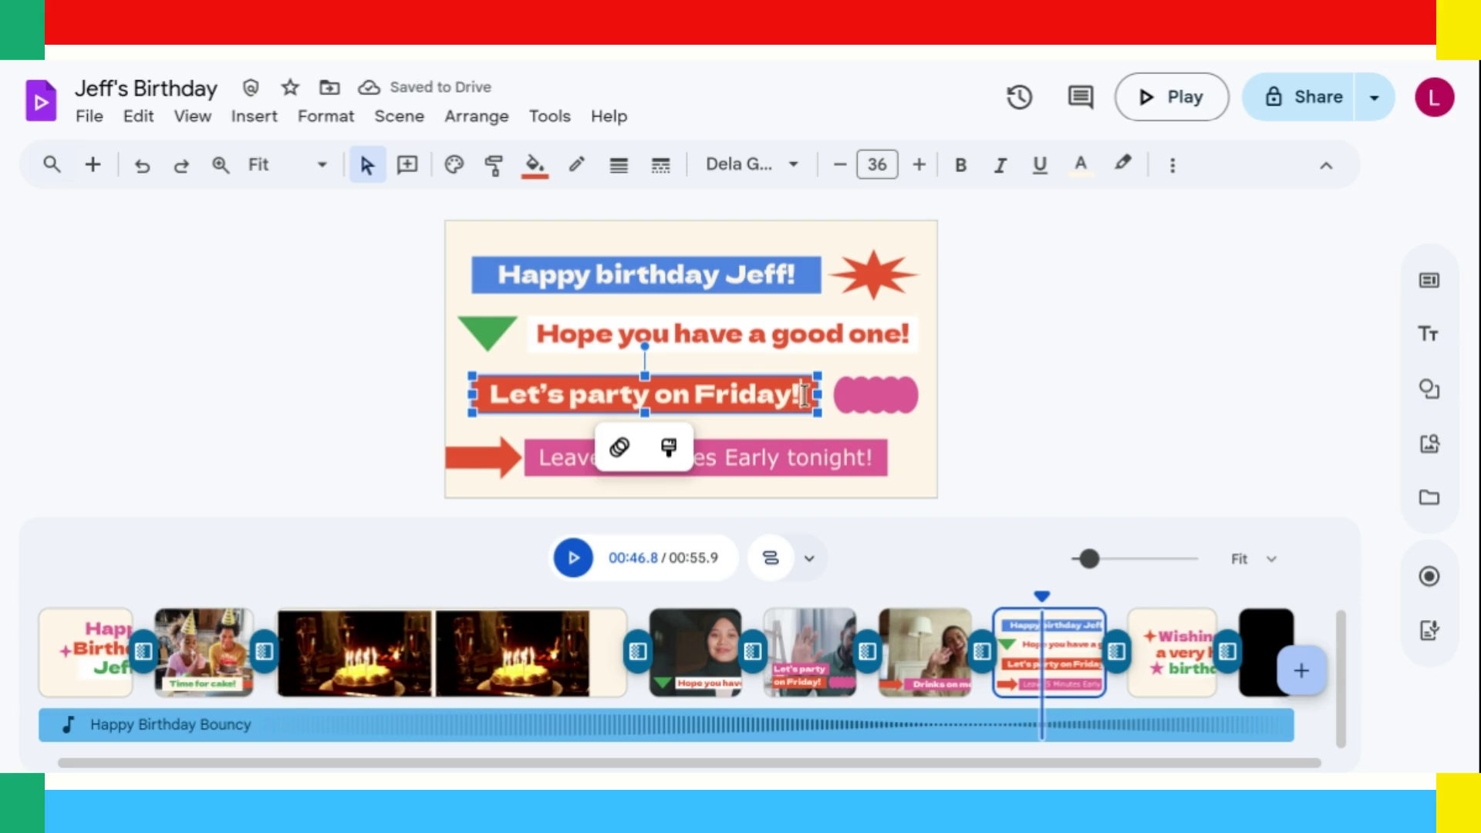
pyautogui.click(534, 164)
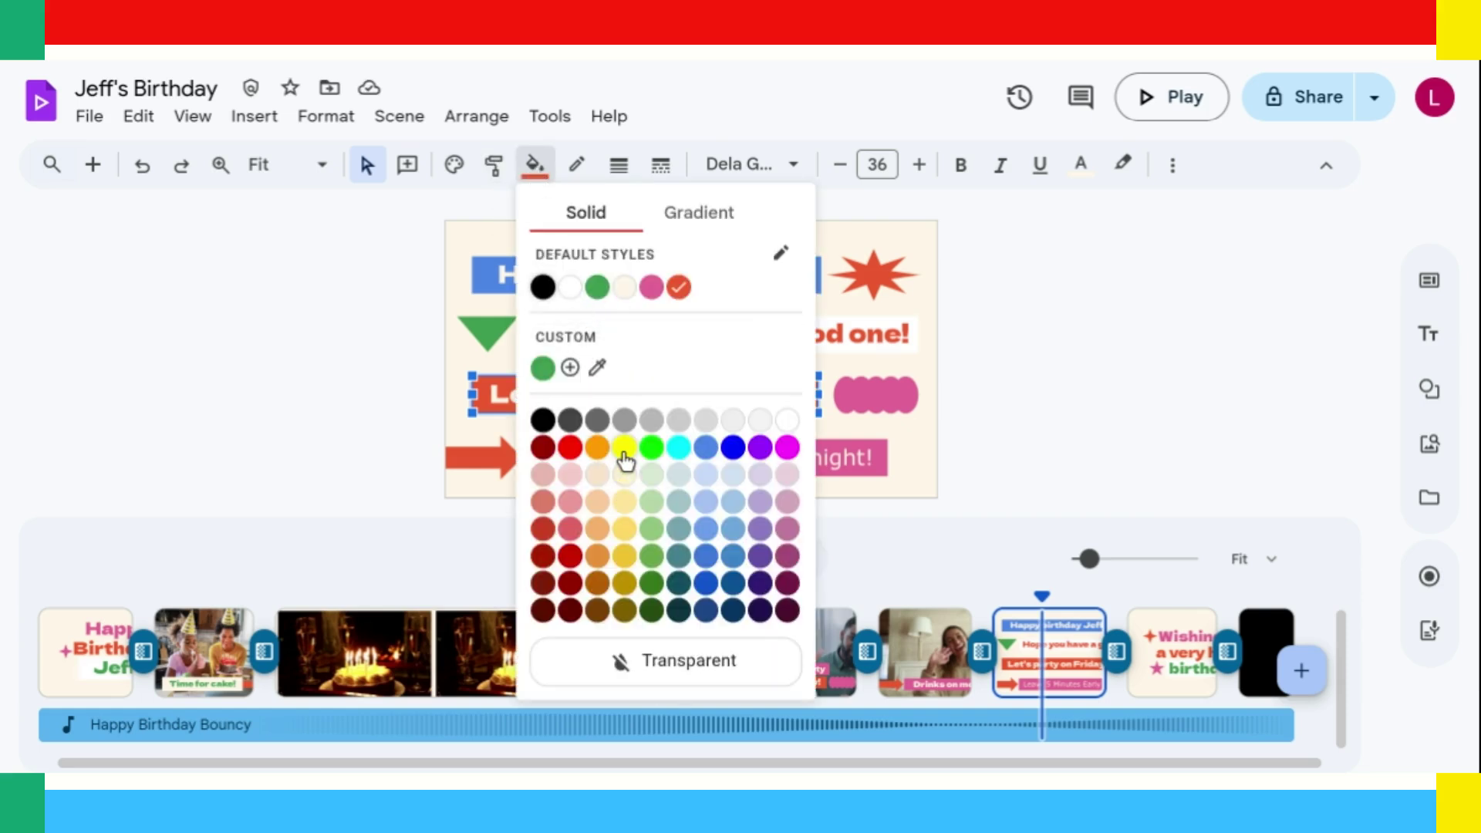
pyautogui.click(624, 449)
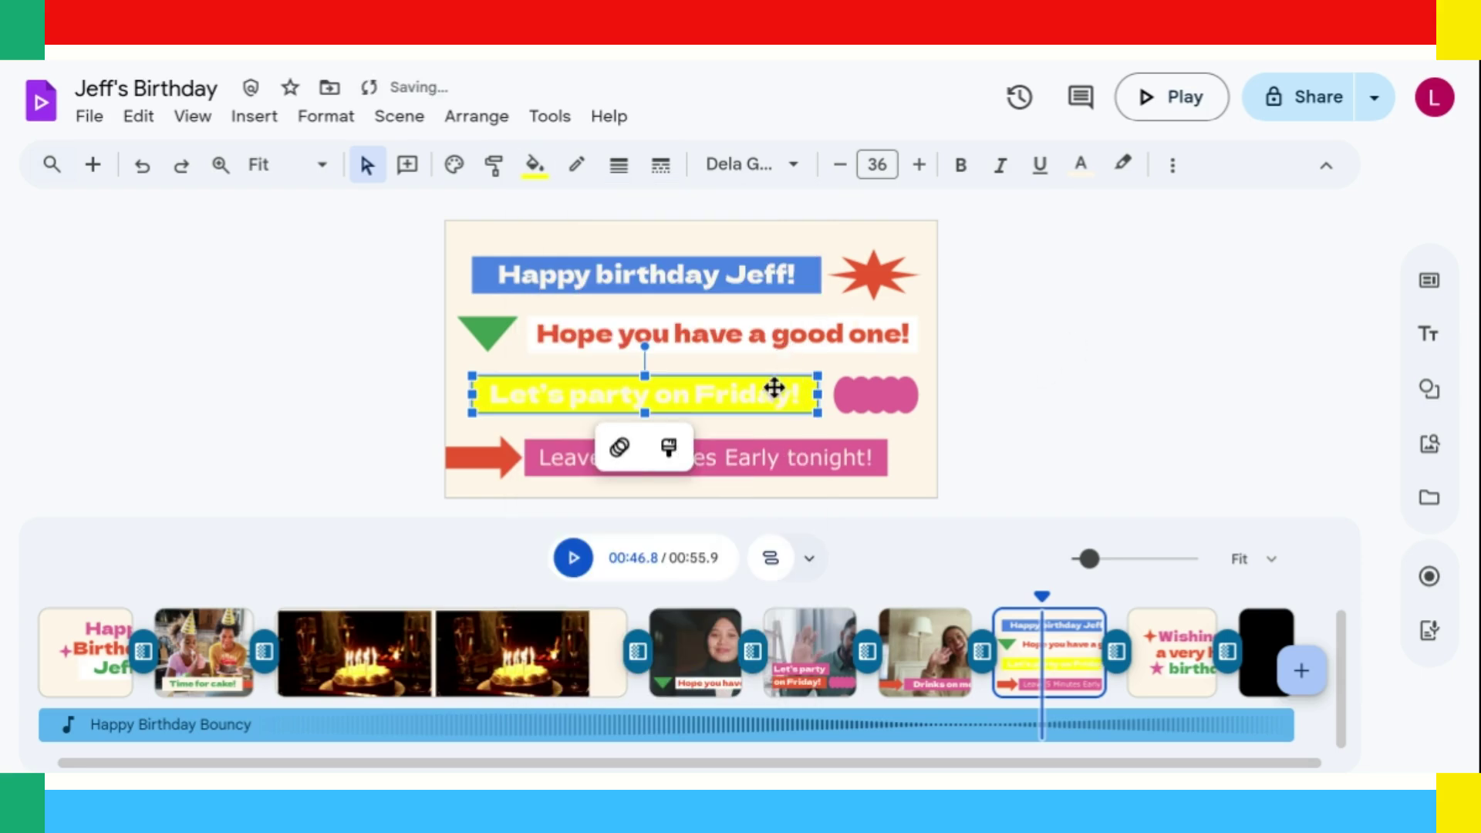
# Make the 'Let's party on Friday!' lettering blue.
pyautogui.moveTo(810, 396); pyautogui.dragTo(474, 402)
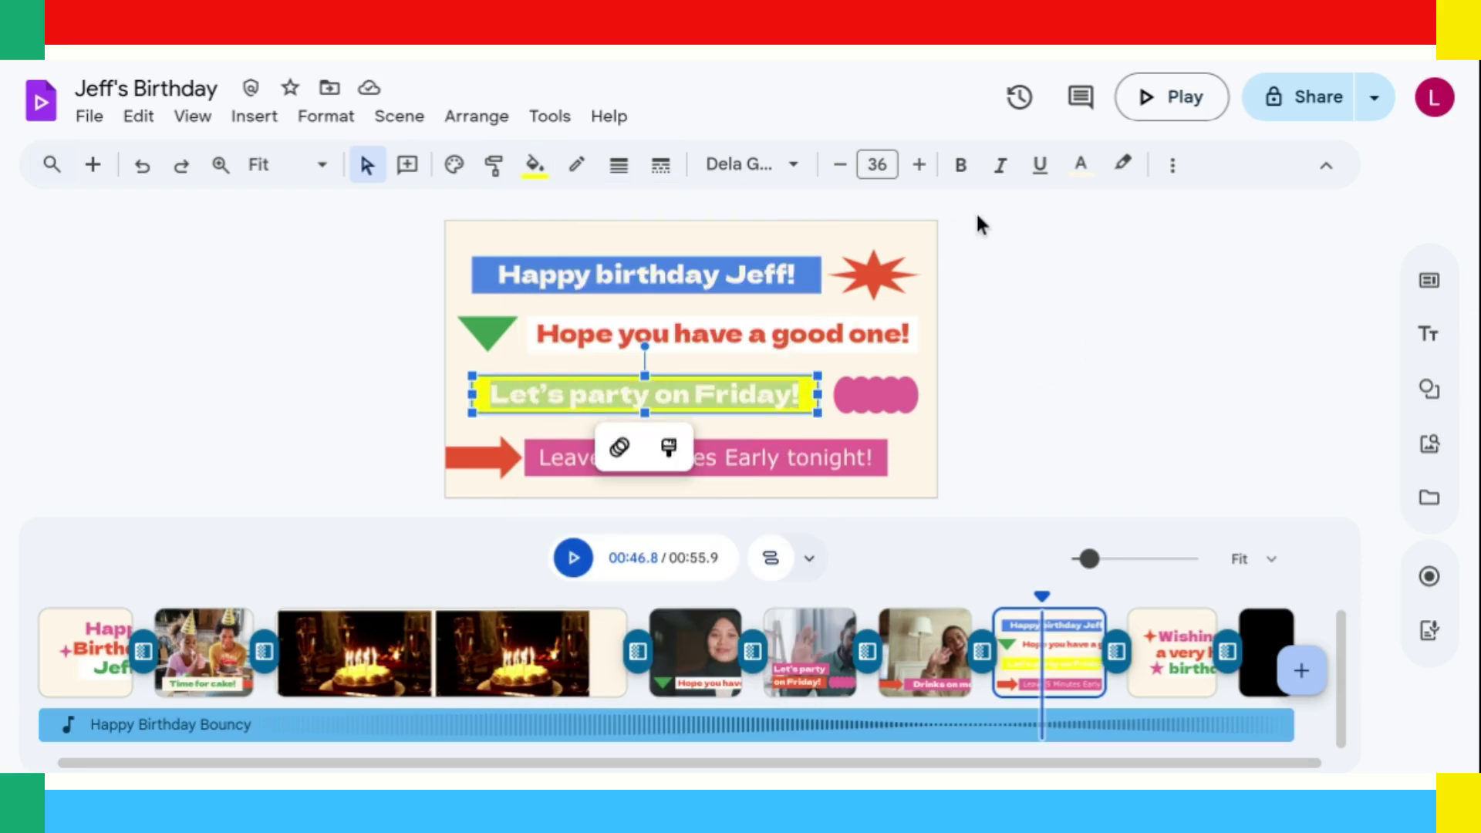
pyautogui.click(1081, 164)
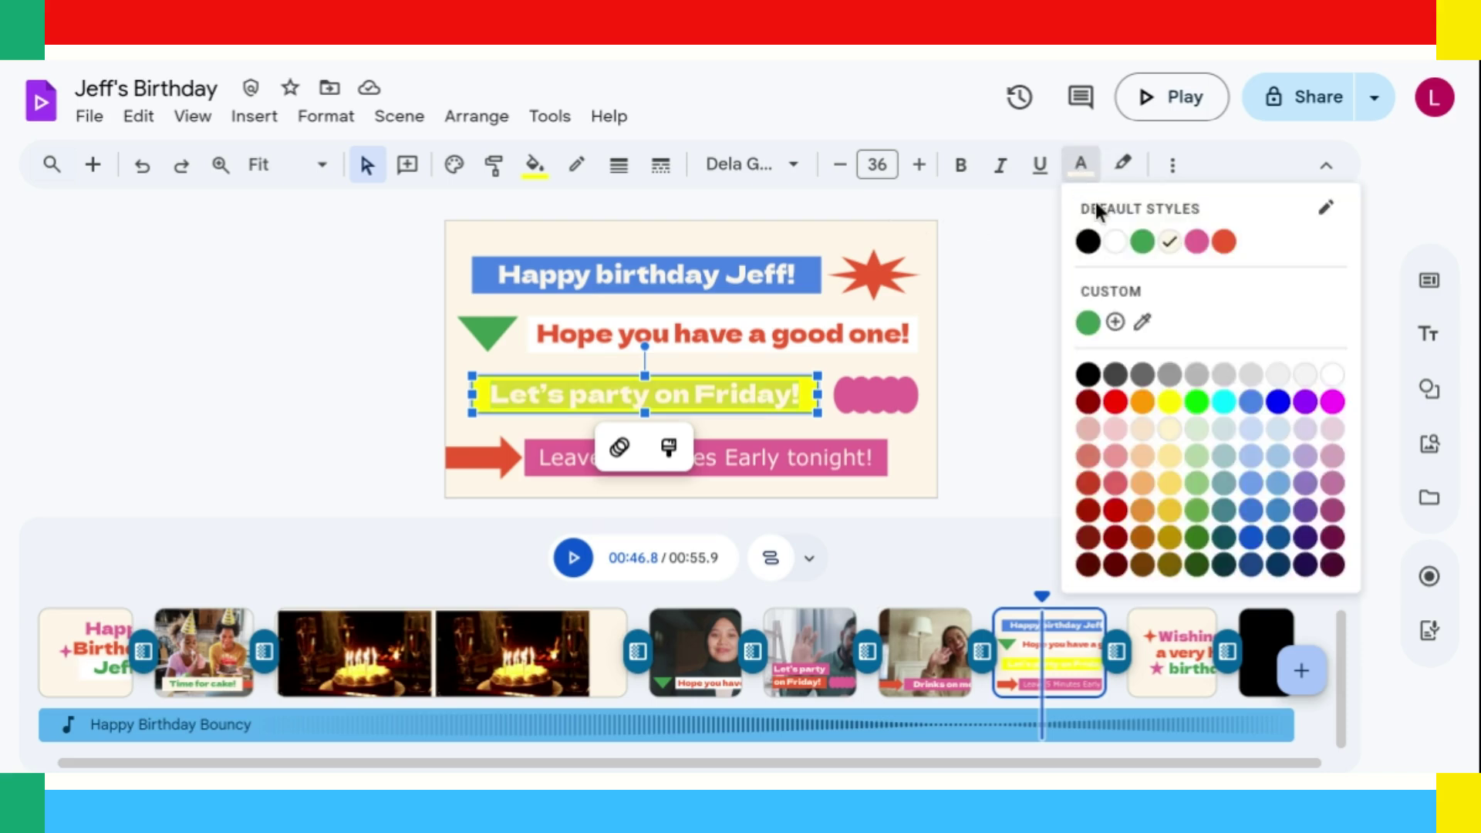
pyautogui.click(1278, 402)
pyautogui.click(1242, 408)
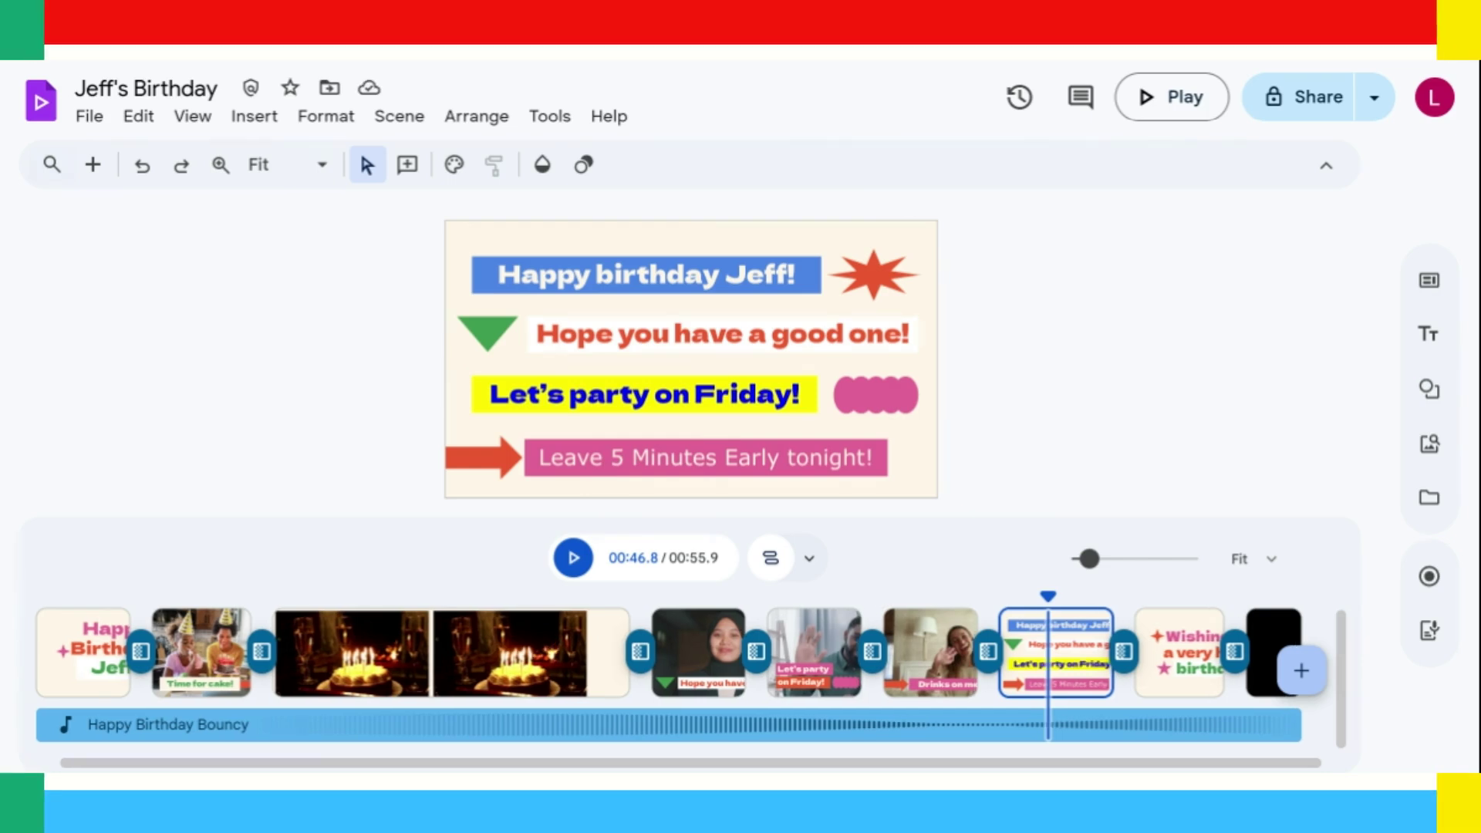
# Replace the red starburst with a small smiley face shape placed top-right.
pyautogui.click(873, 278)
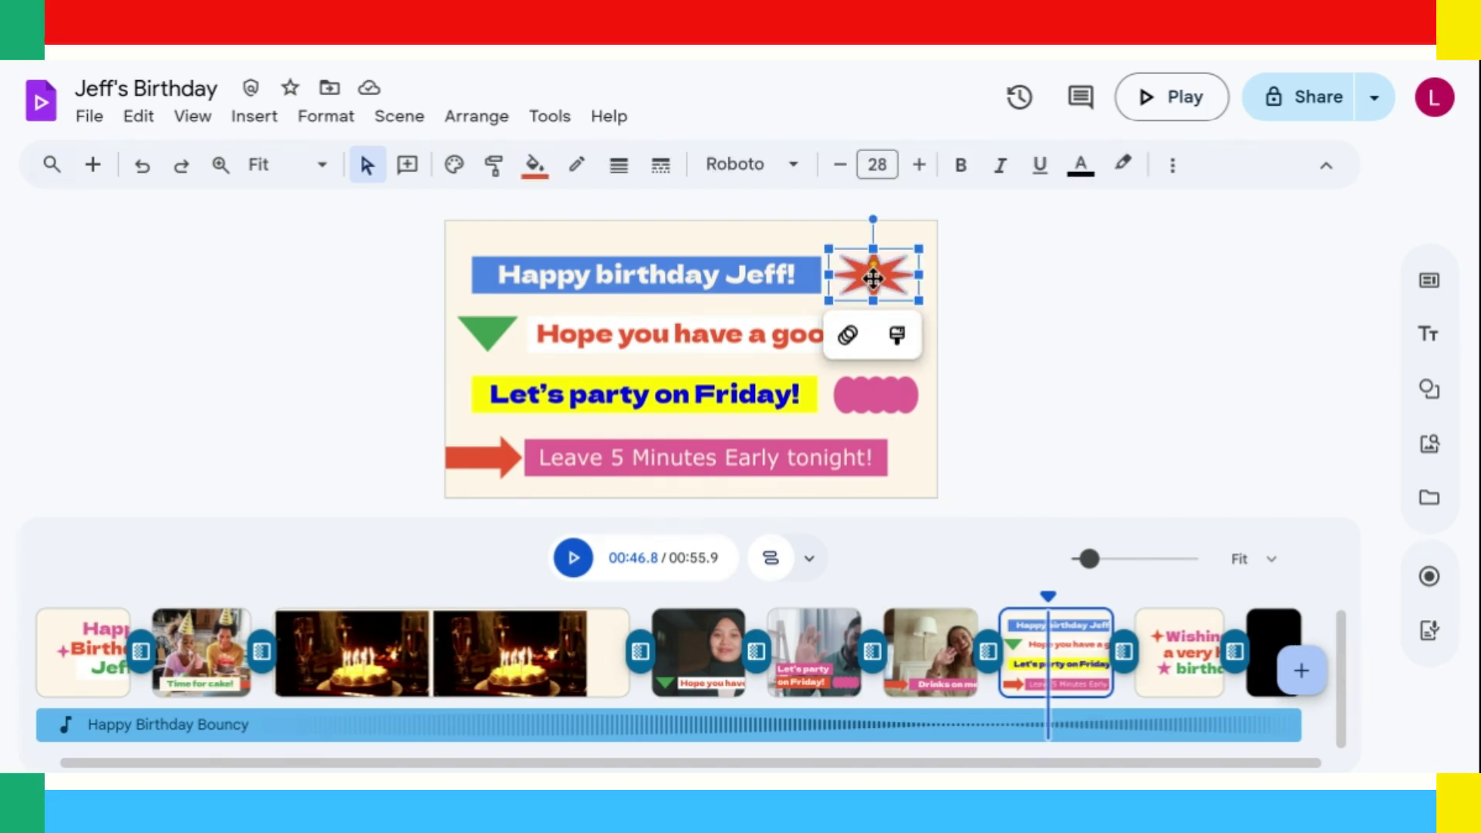
pyautogui.press('Delete')
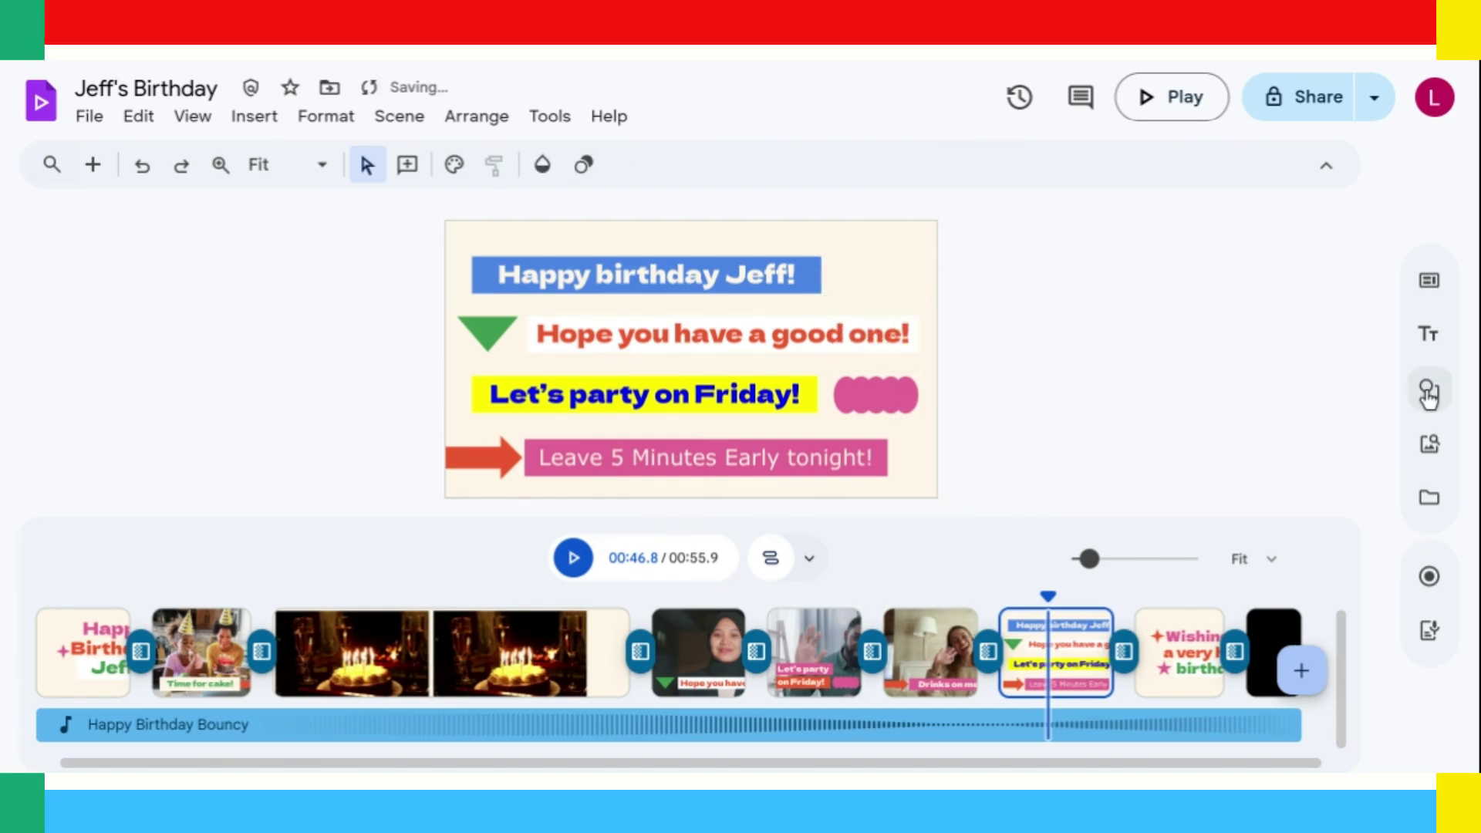
pyautogui.click(1430, 392)
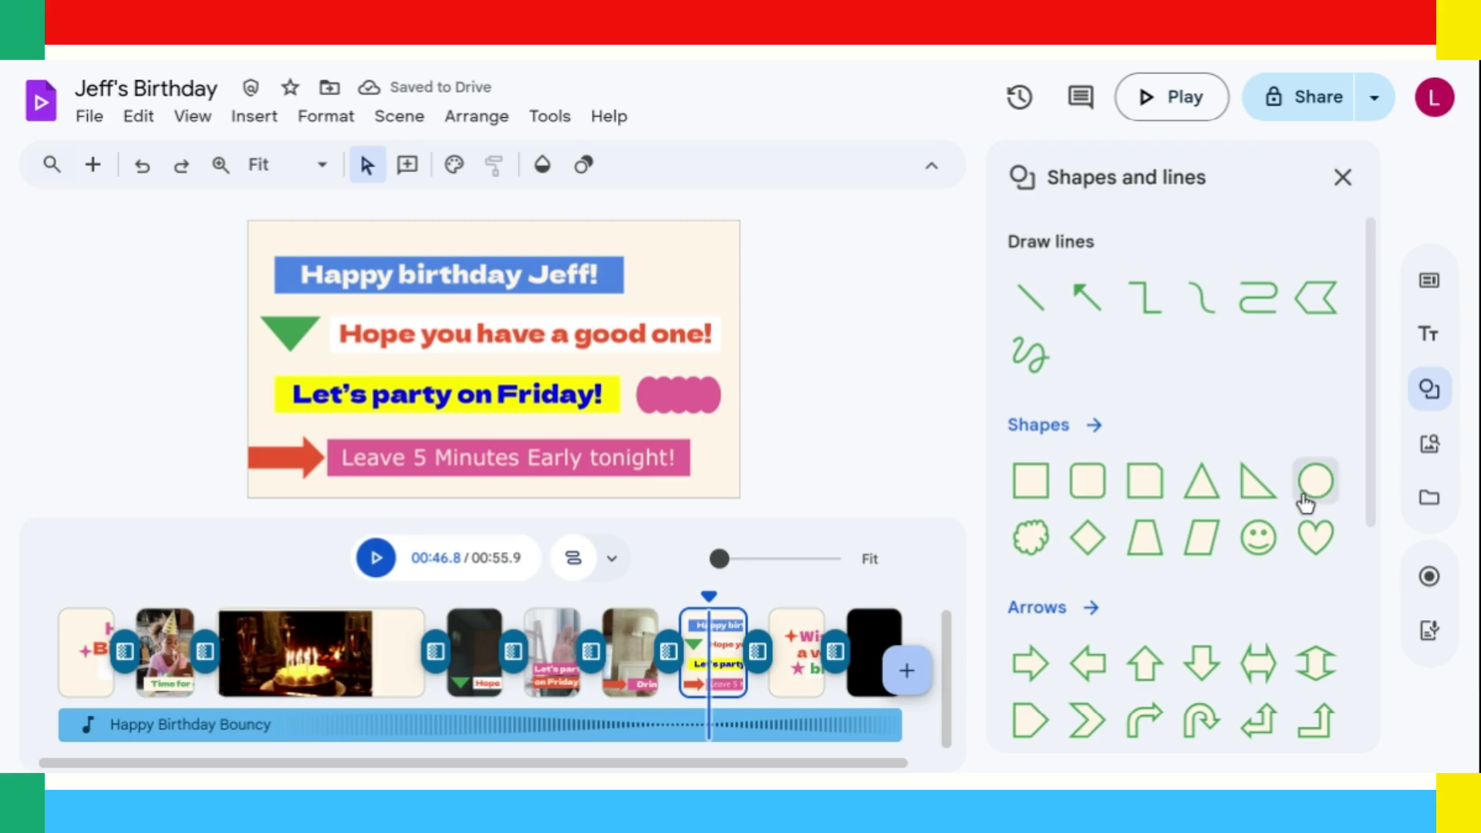
pyautogui.click(1268, 542)
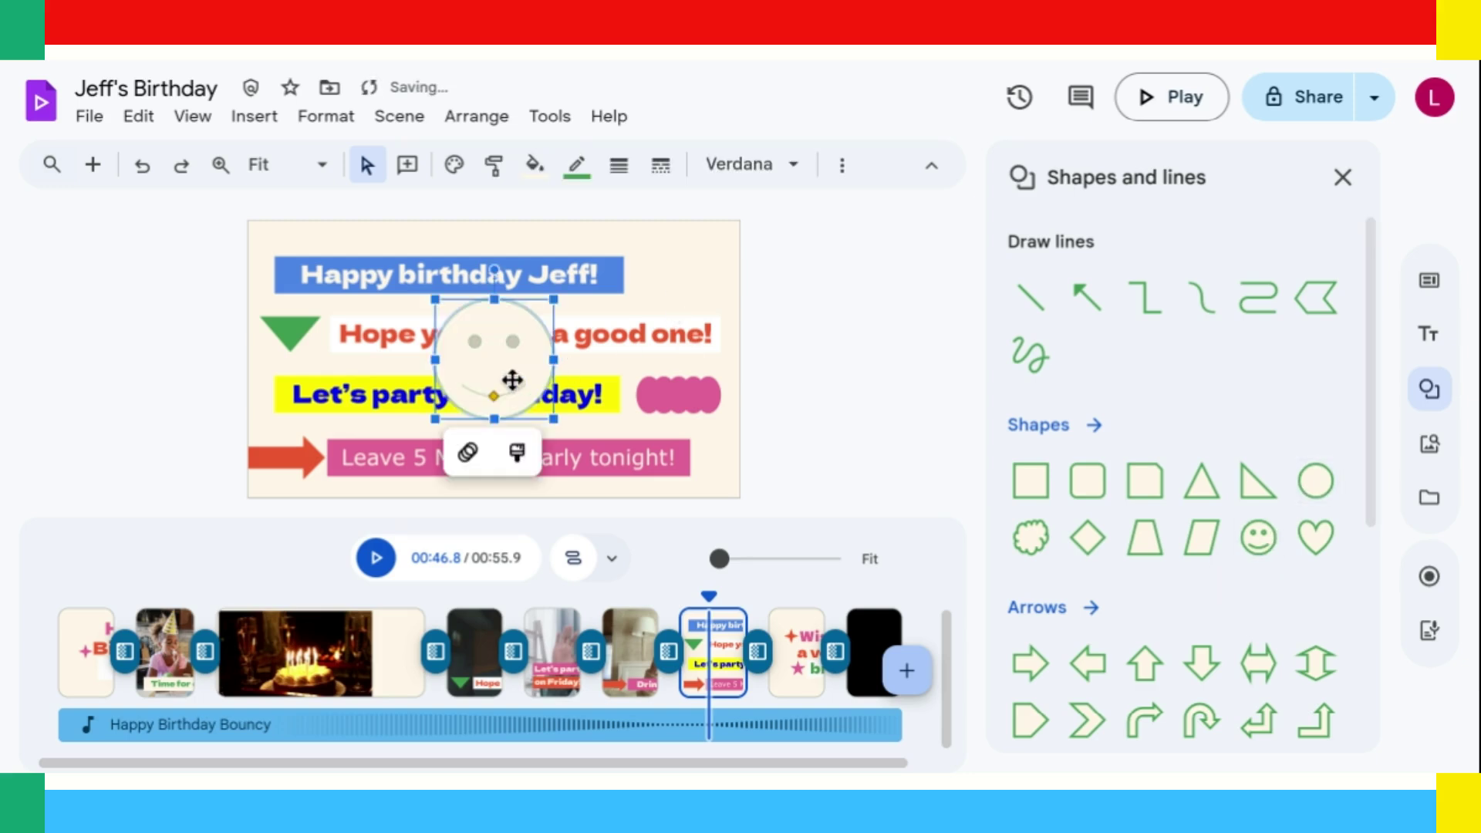
pyautogui.moveTo(496, 380); pyautogui.dragTo(679, 309)
pyautogui.moveTo(737, 349); pyautogui.dragTo(705, 301)
# Give the smiley a blue outline, then show the 'Wishing you a very happy birthday!' scene.
pyautogui.click(578, 182)
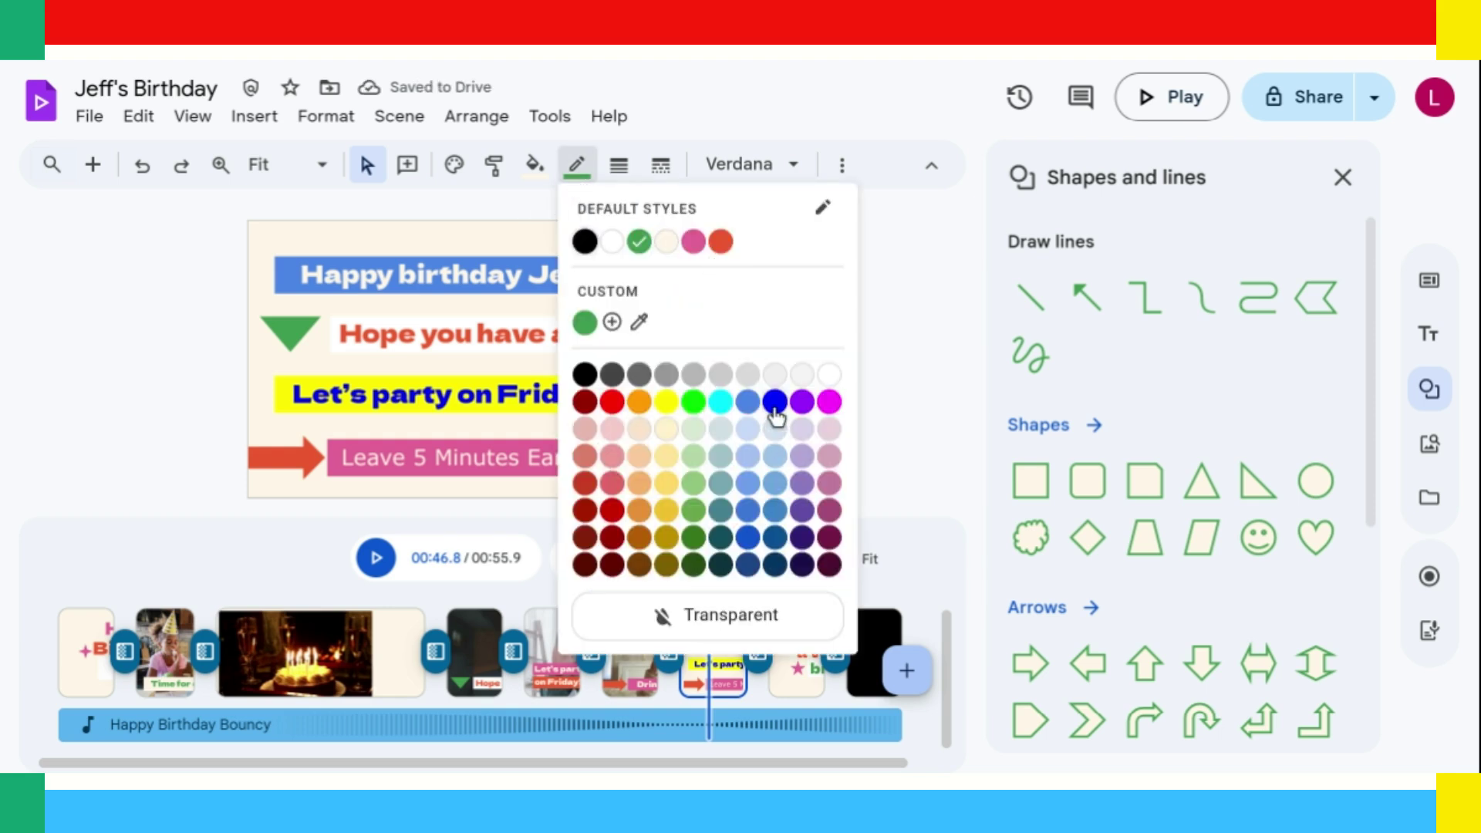
pyautogui.click(775, 402)
pyautogui.click(822, 372)
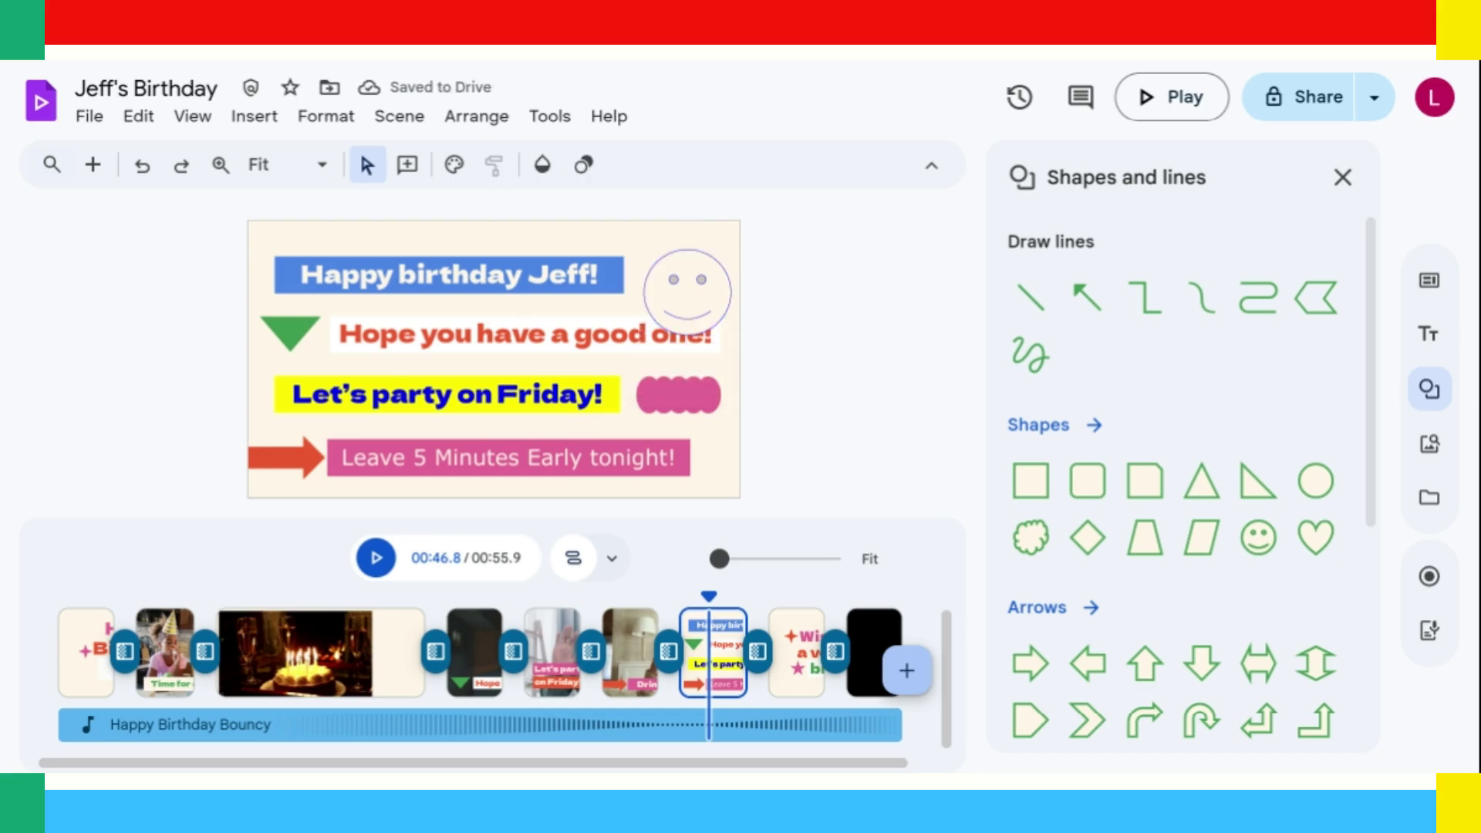
pyautogui.click(797, 649)
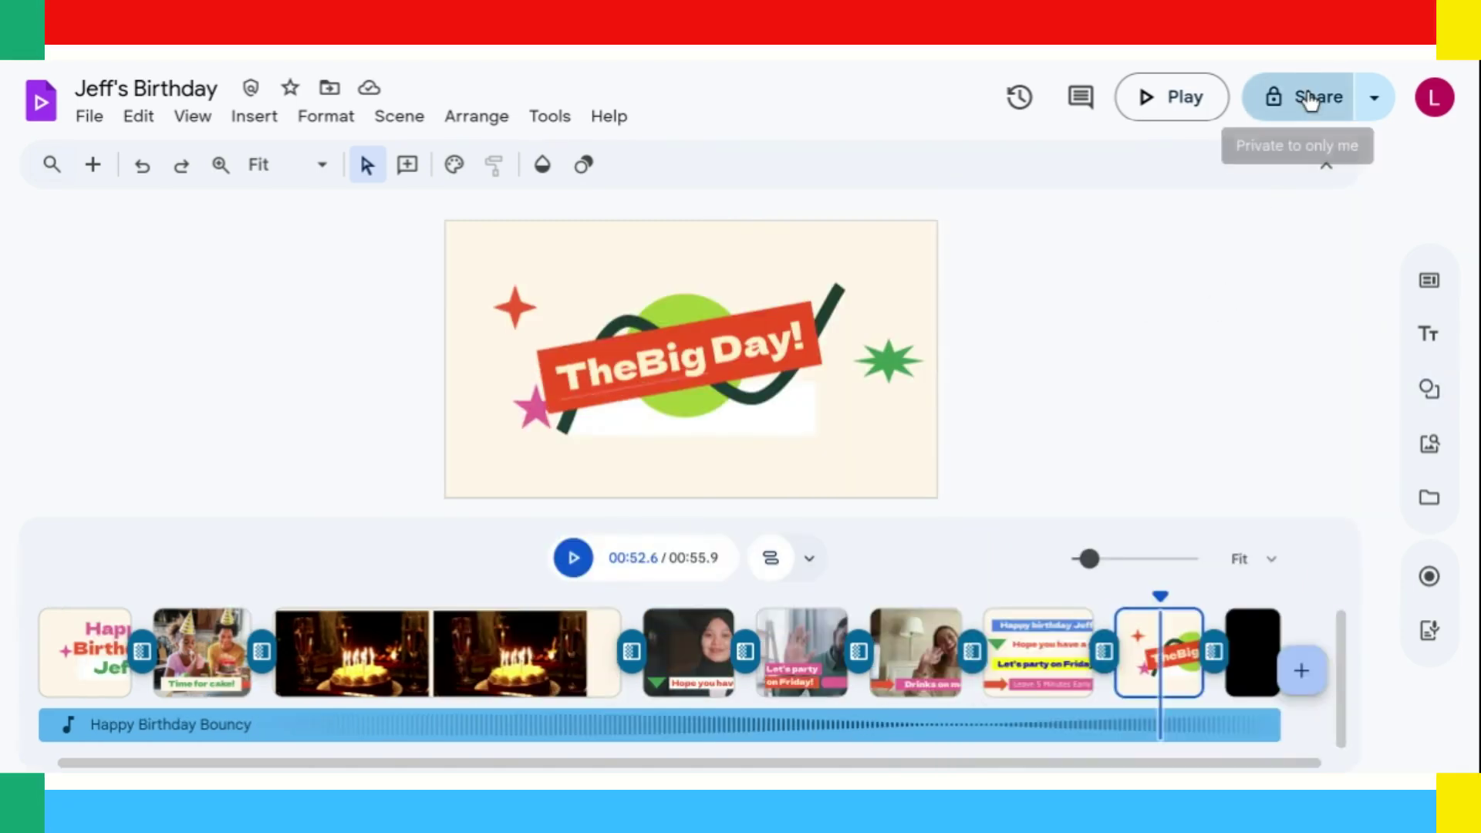
# Share the video with the collaborator's account as Editor and send the invitation.
pyautogui.click(1310, 99)
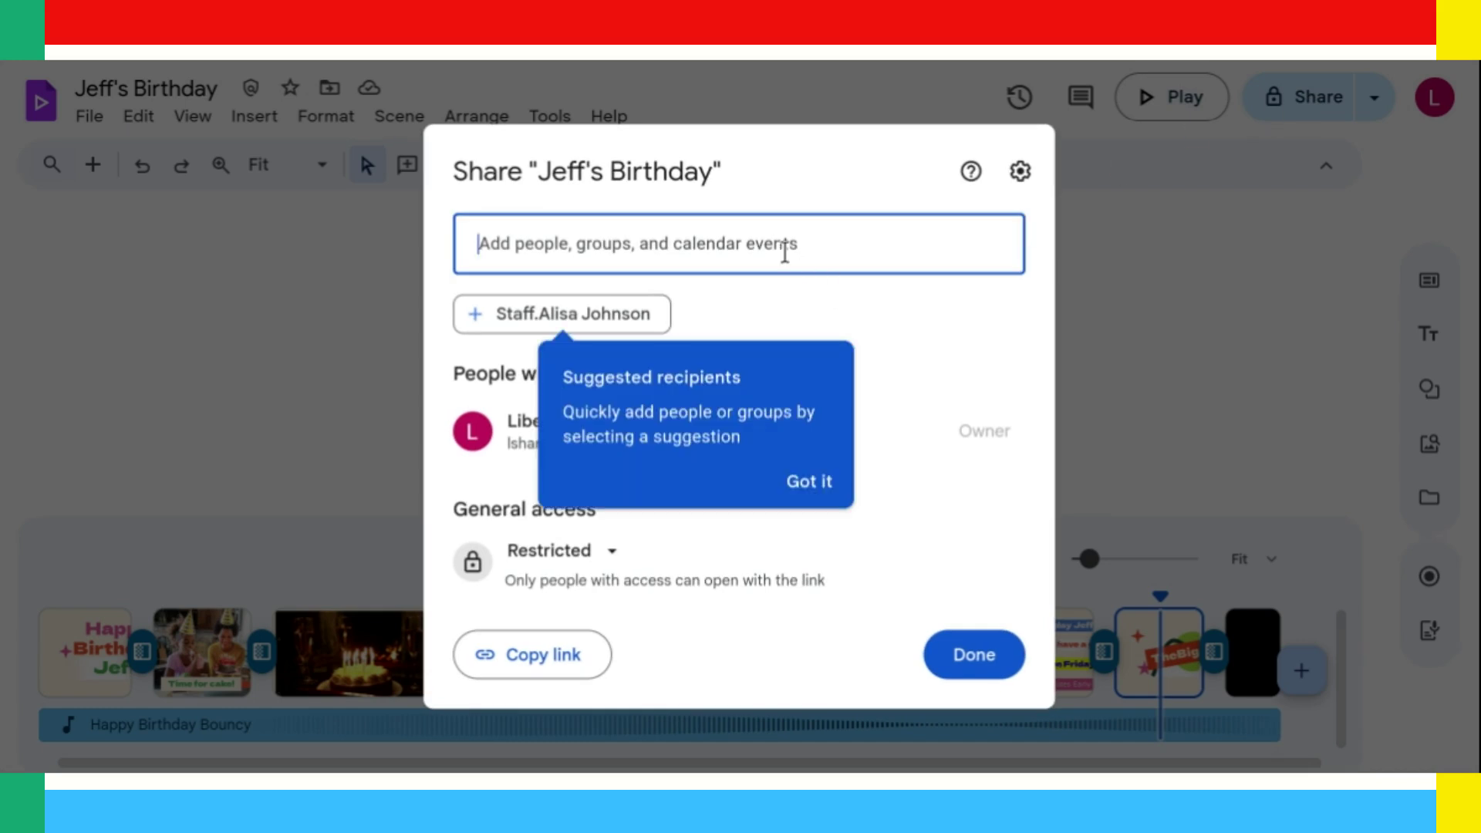
pyautogui.click(785, 251)
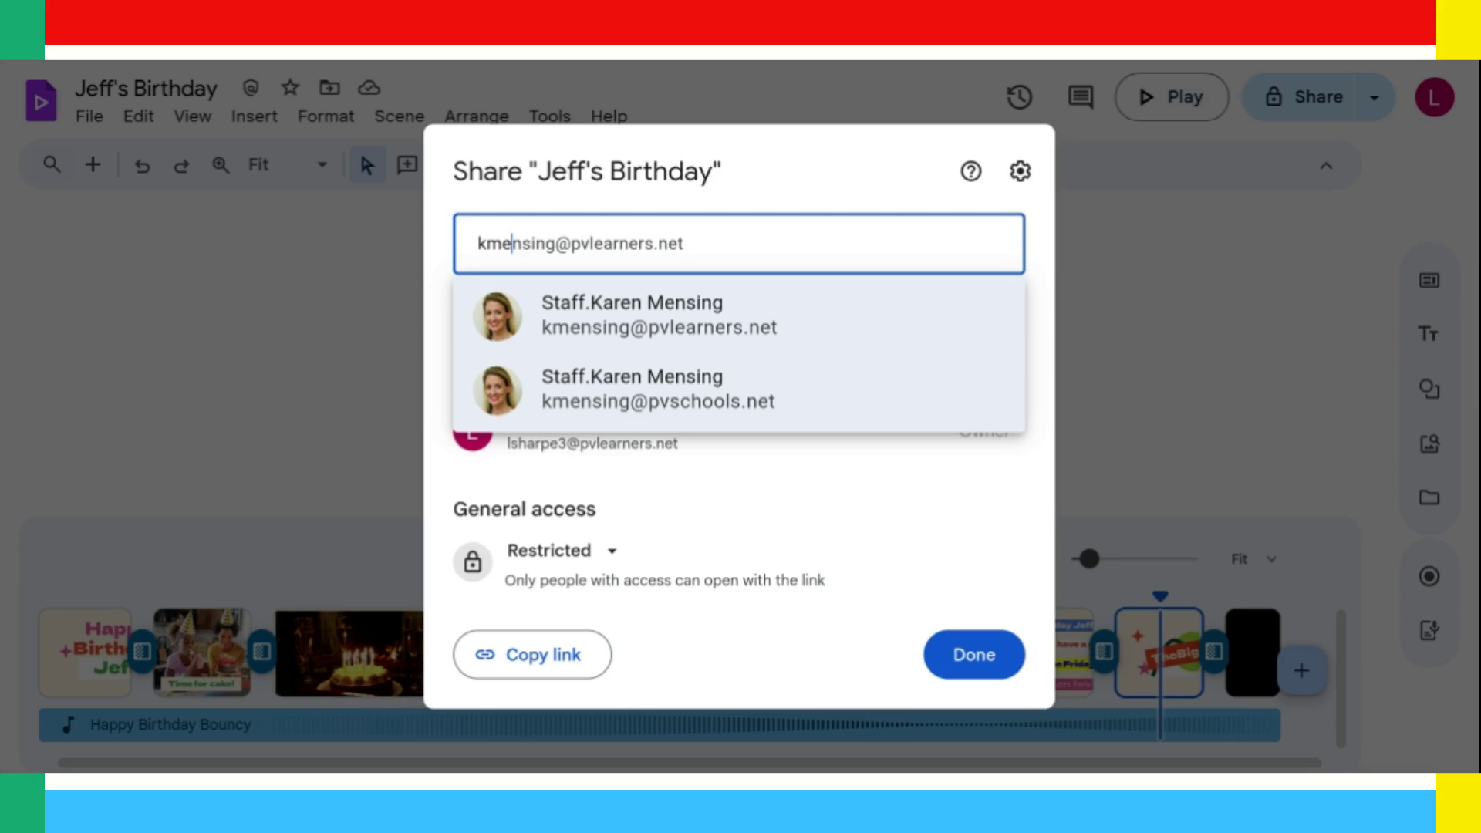
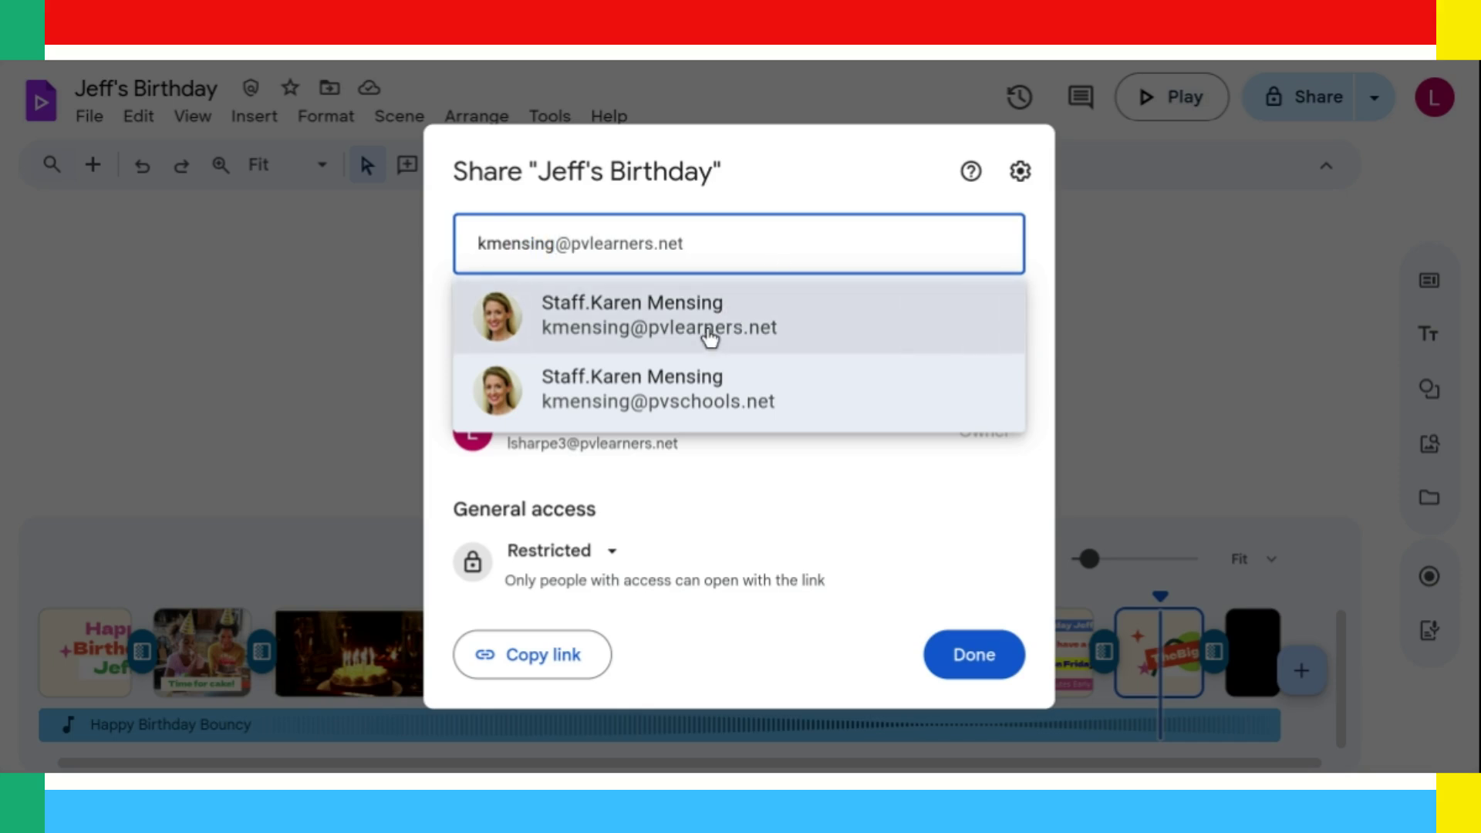
pyautogui.click(710, 337)
pyautogui.click(1003, 274)
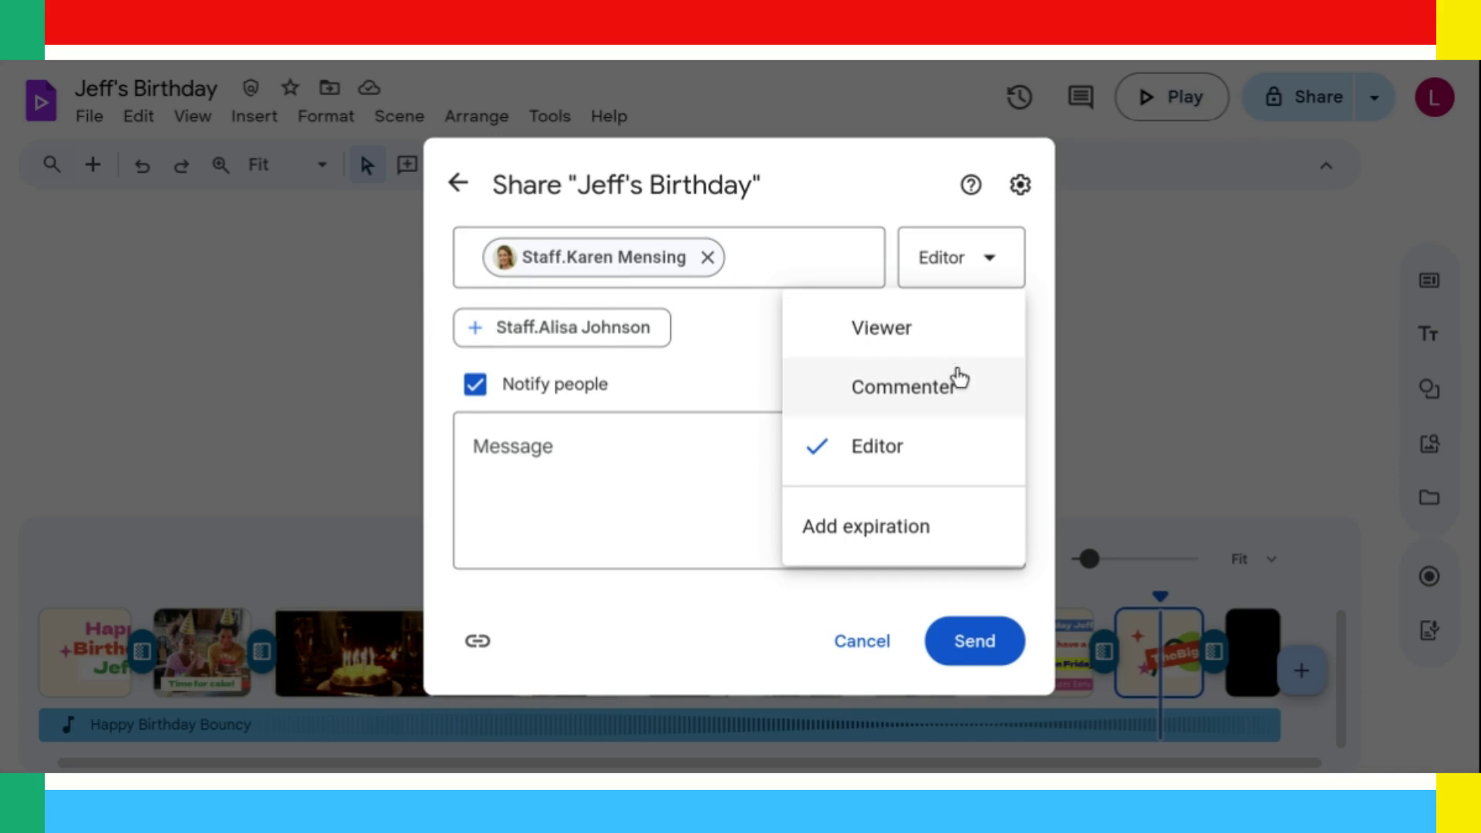
pyautogui.click(918, 390)
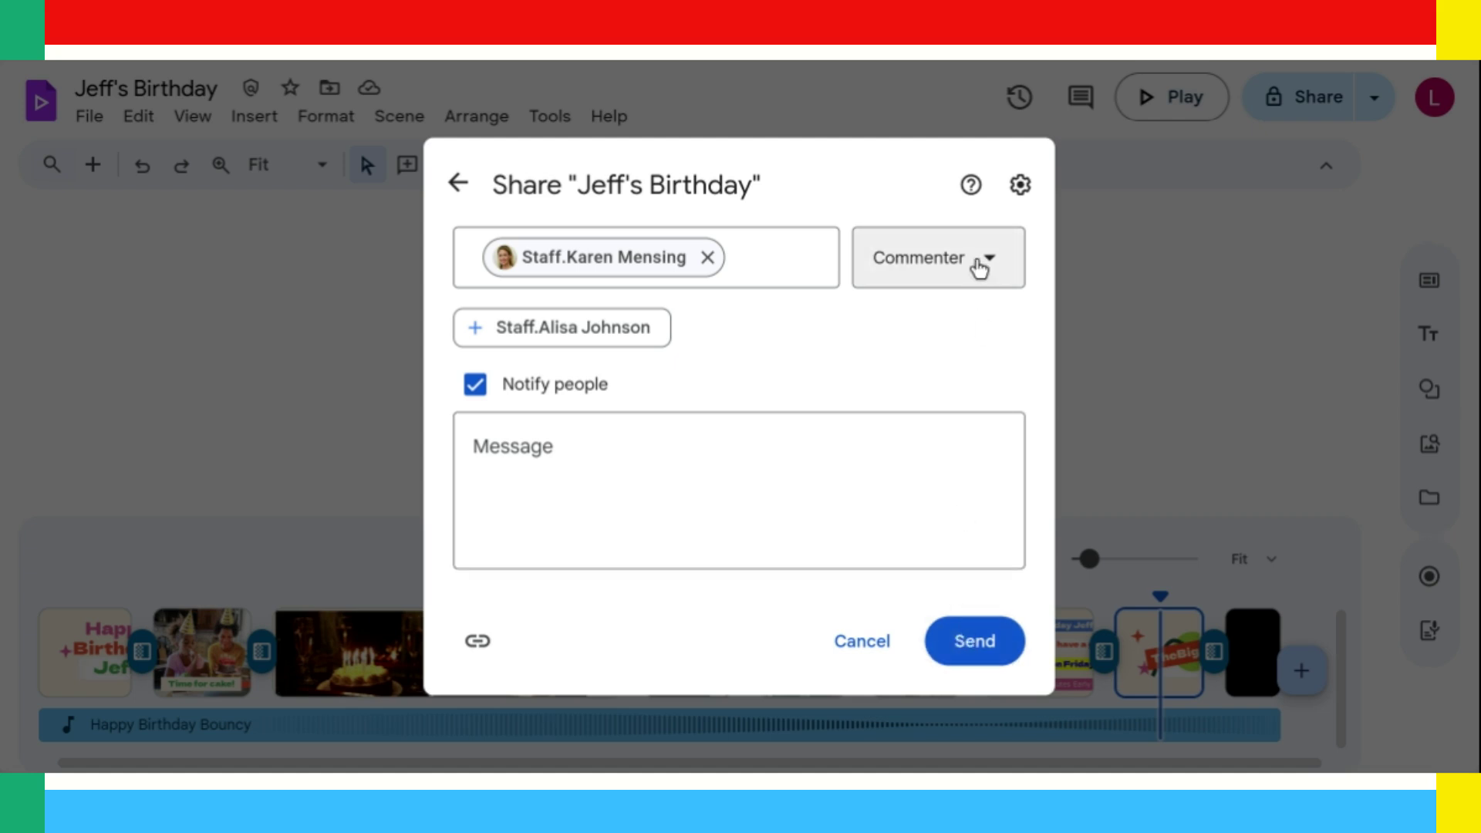
pyautogui.click(980, 267)
pyautogui.click(897, 467)
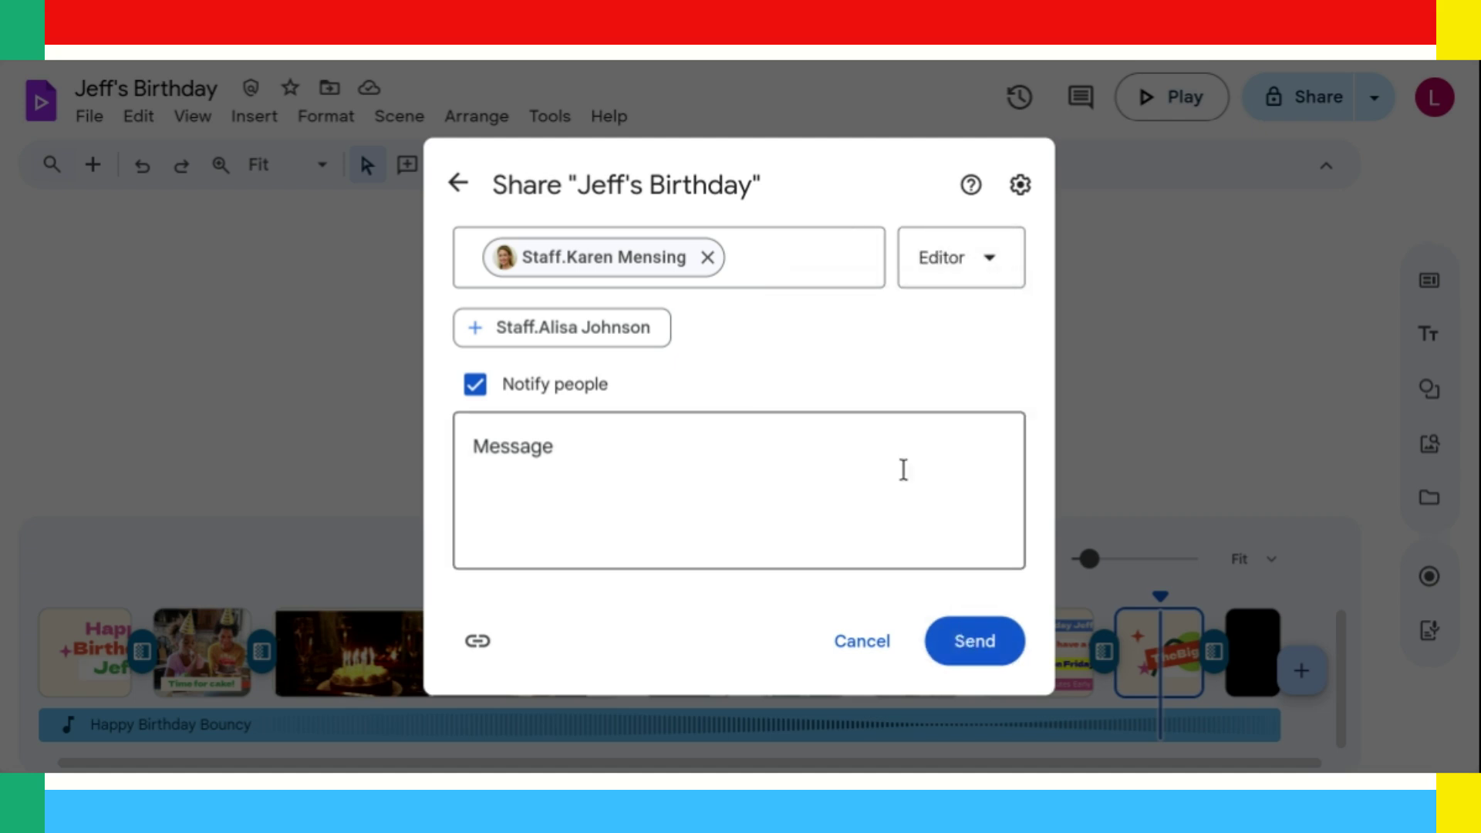
pyautogui.click(979, 647)
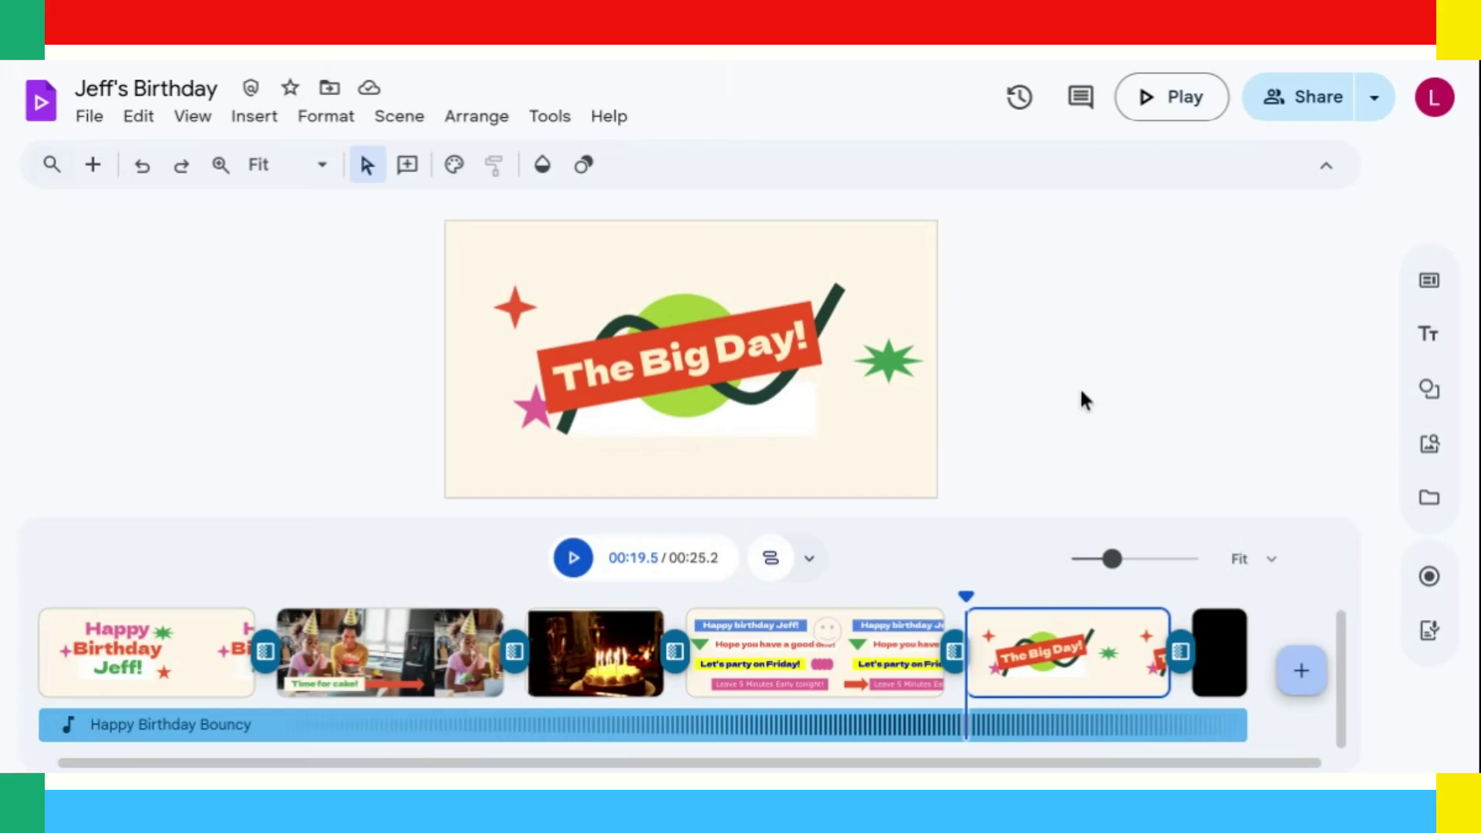
# Delete the black closing clip after 'The Big Day!' and append a new blank scene.
pyautogui.click(839, 656)
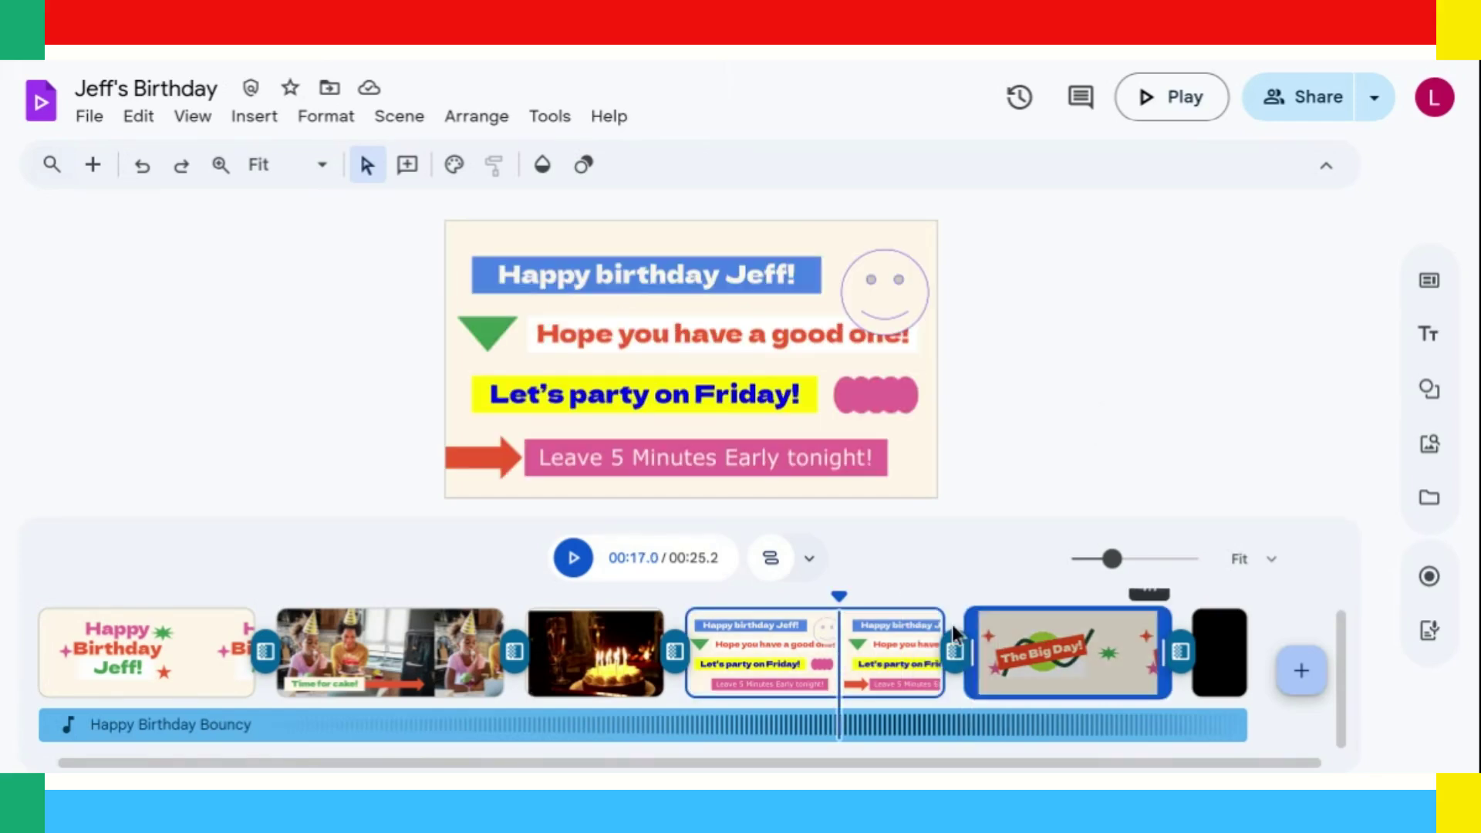
pyautogui.click(1033, 652)
pyautogui.click(594, 652)
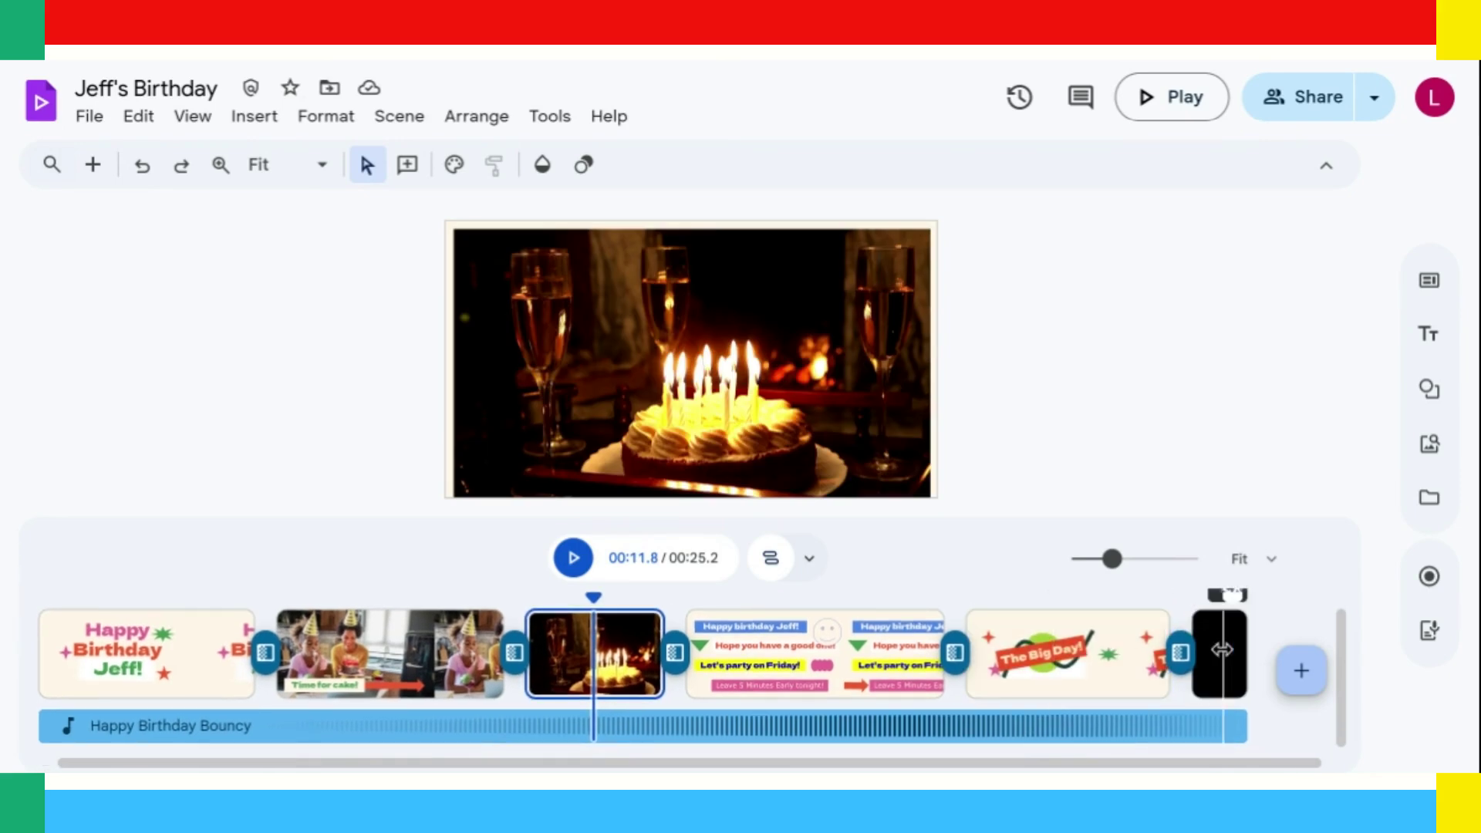
pyautogui.click(1224, 652)
pyautogui.press('Delete')
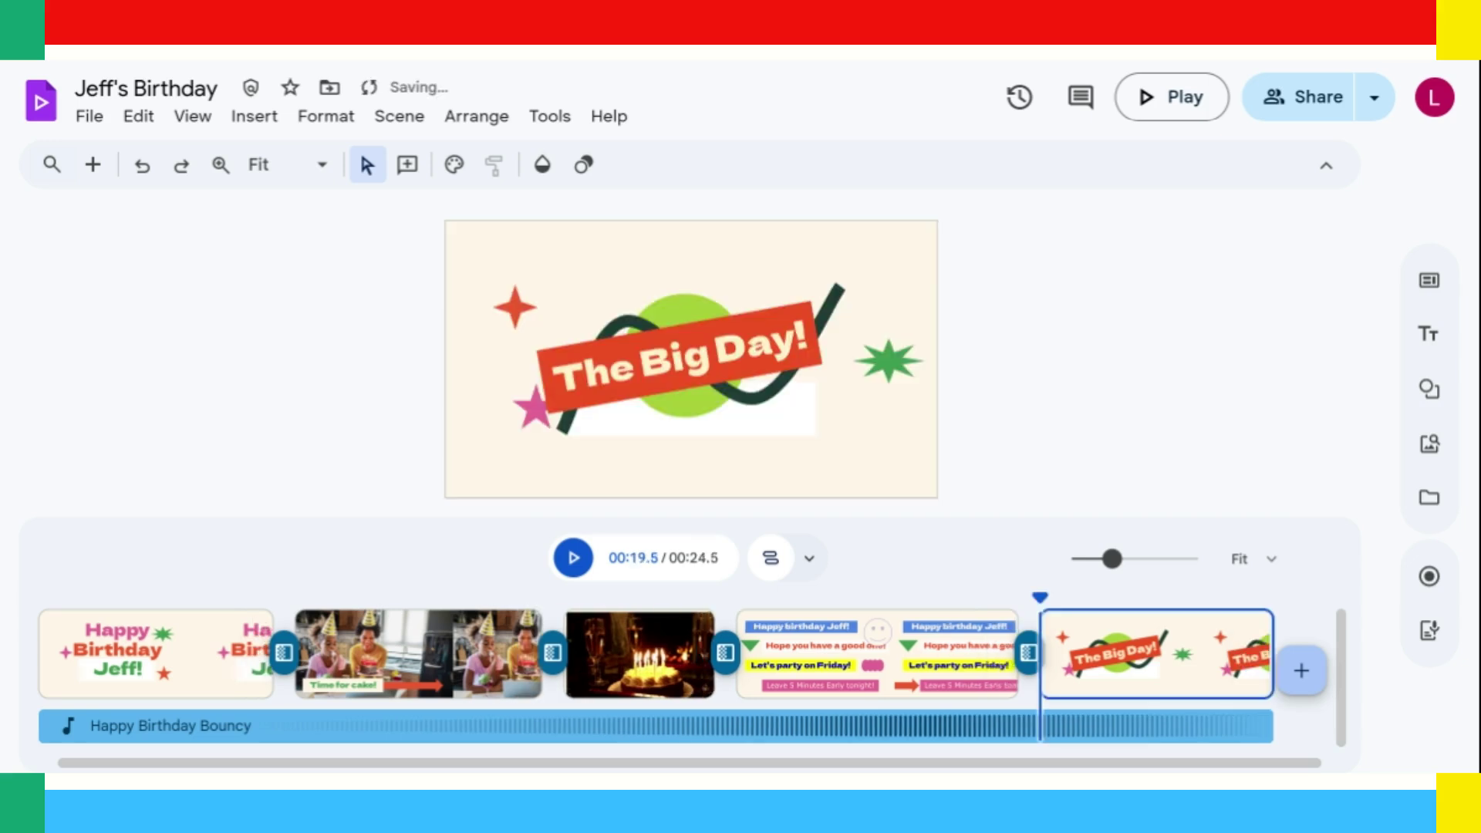
pyautogui.click(1304, 673)
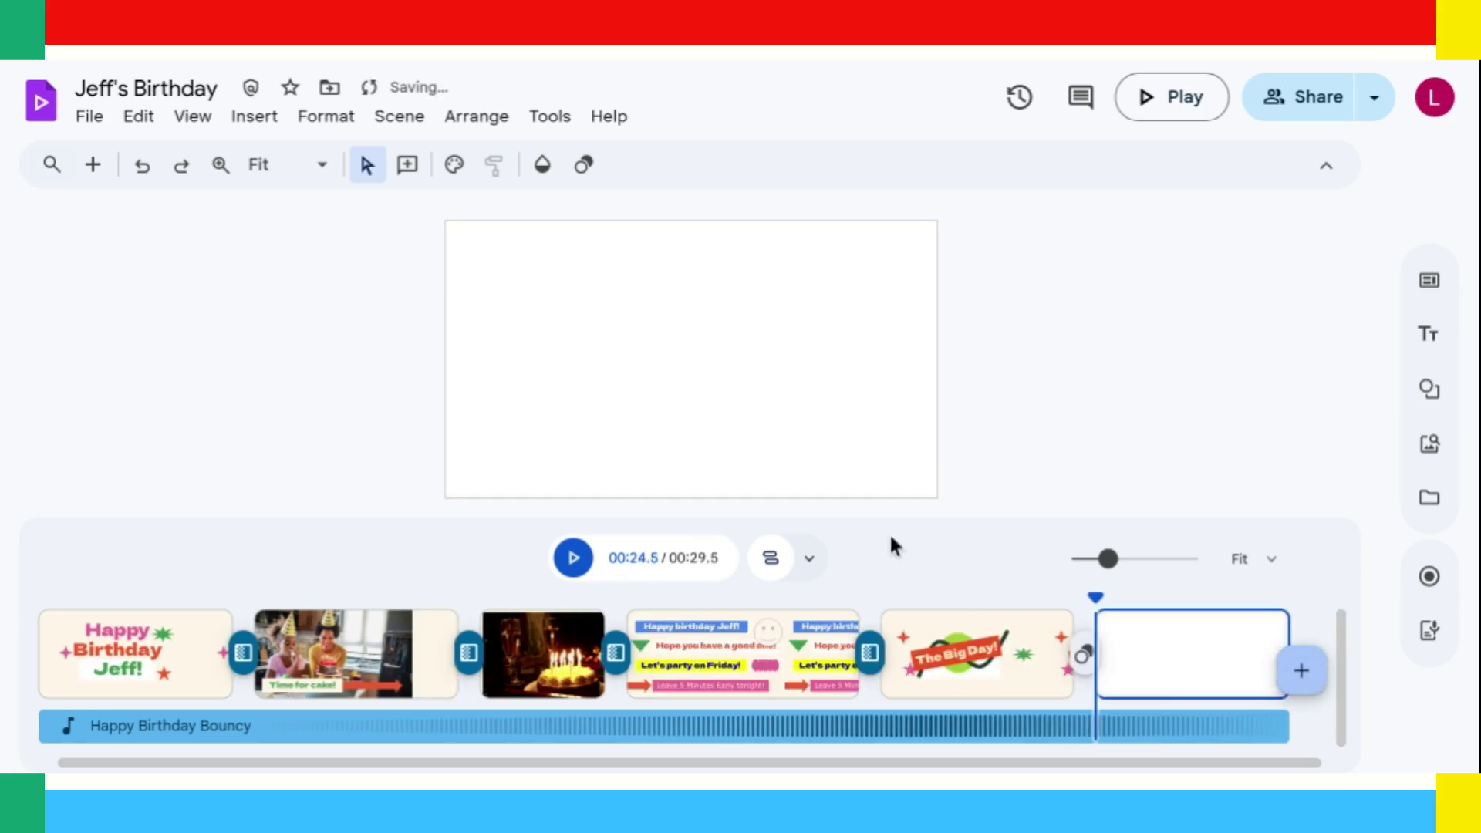
# Search stock media for 'birthday' and centre the party-hat cat sticker in the final scene.
pyautogui.click(1429, 442)
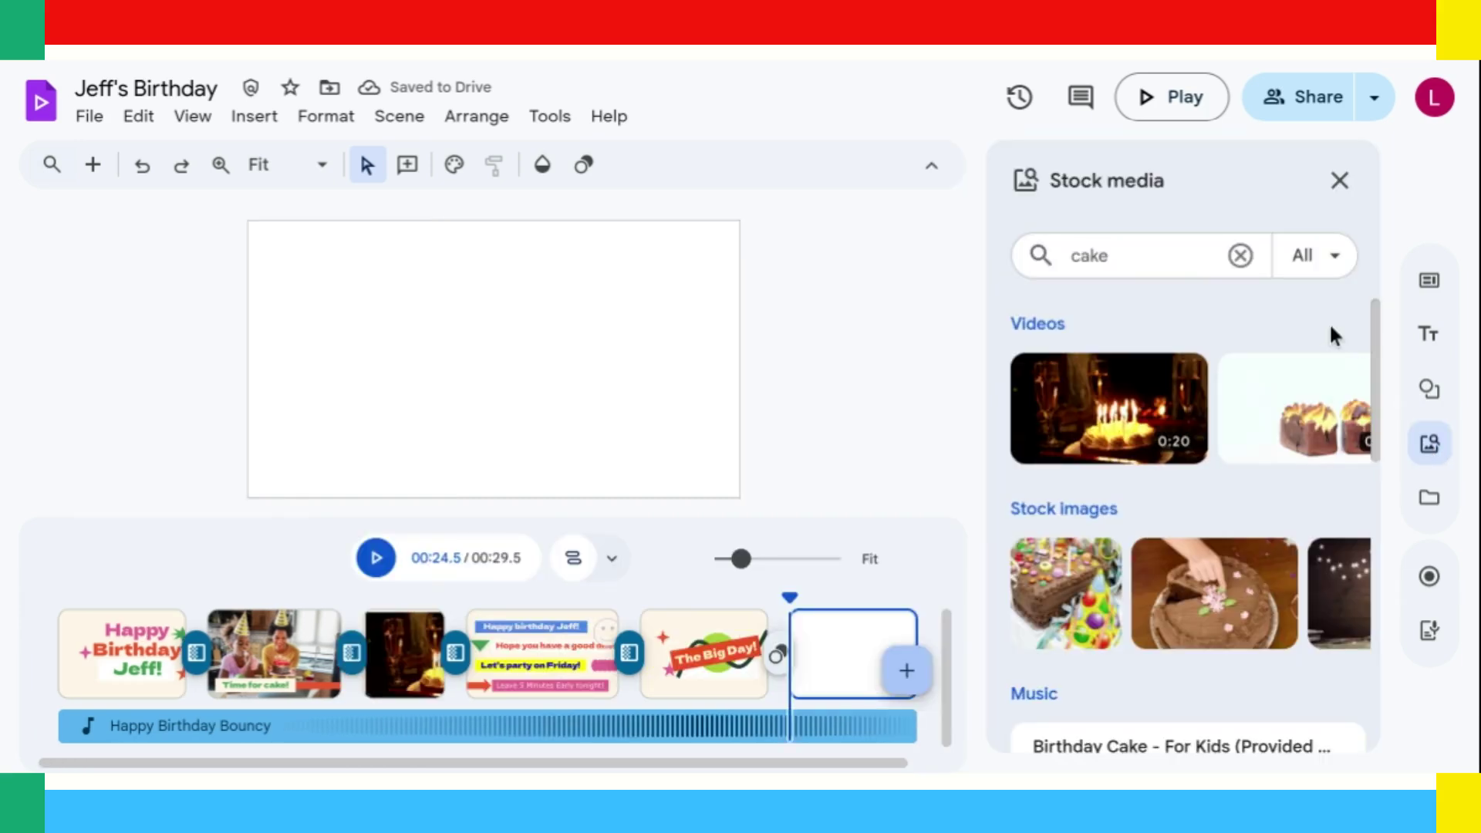
pyautogui.scroll(-2, 1331, 328)
pyautogui.scroll(2, 1234, 386)
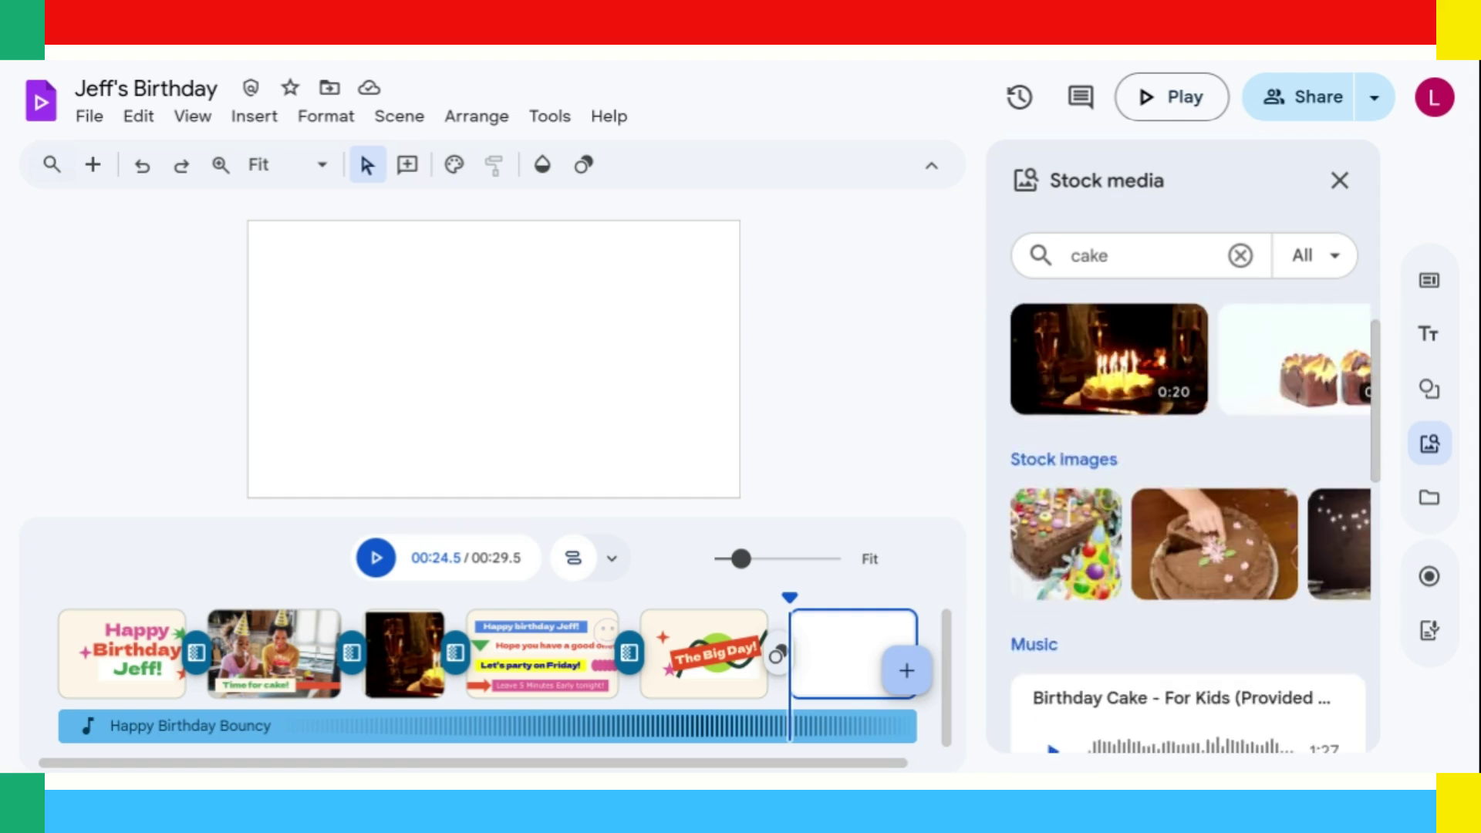
pyautogui.moveTo(1111, 260); pyautogui.dragTo(1055, 255)
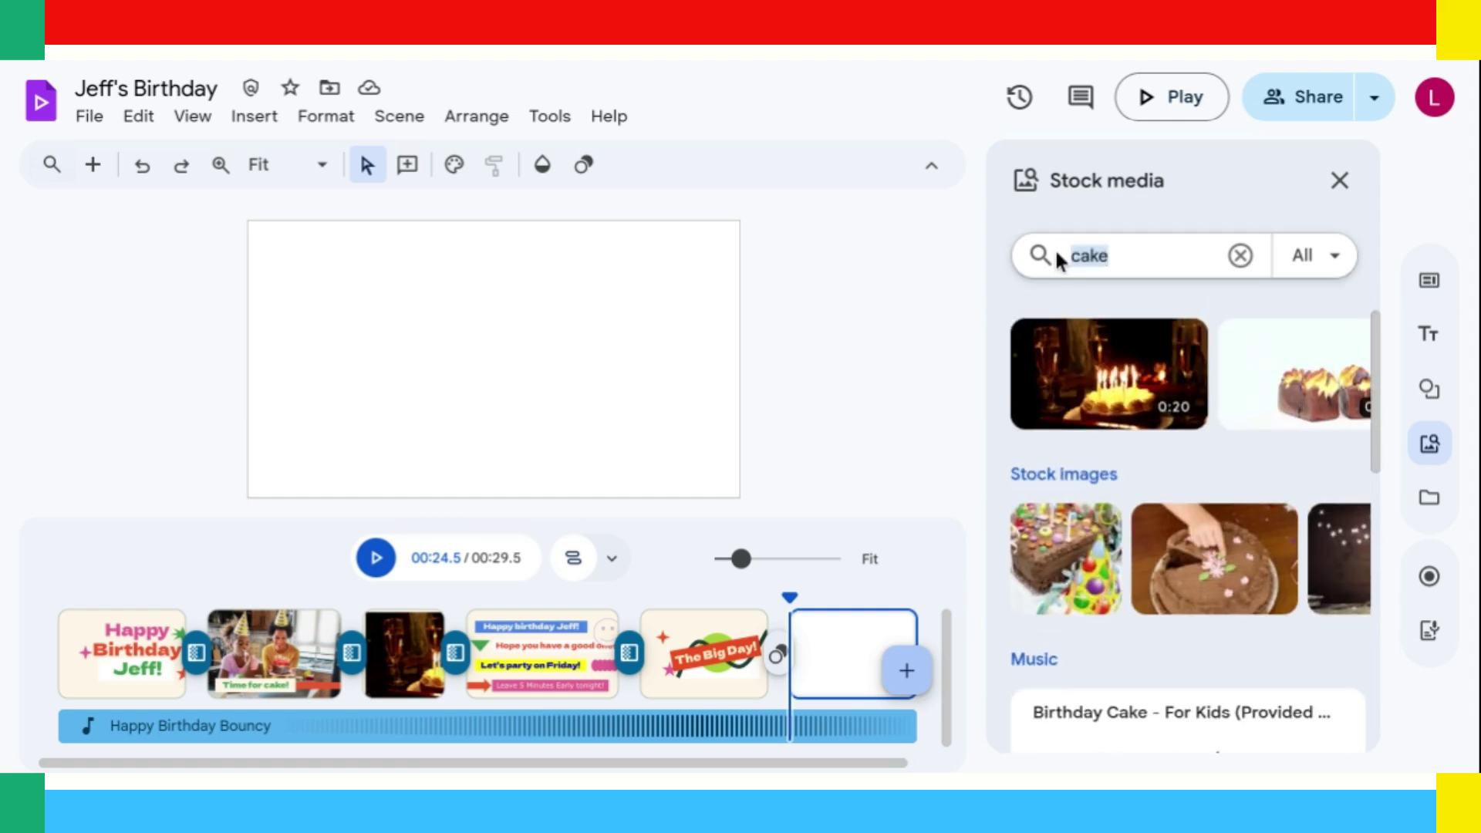
pyautogui.write('birthday')
pyautogui.press('Return')
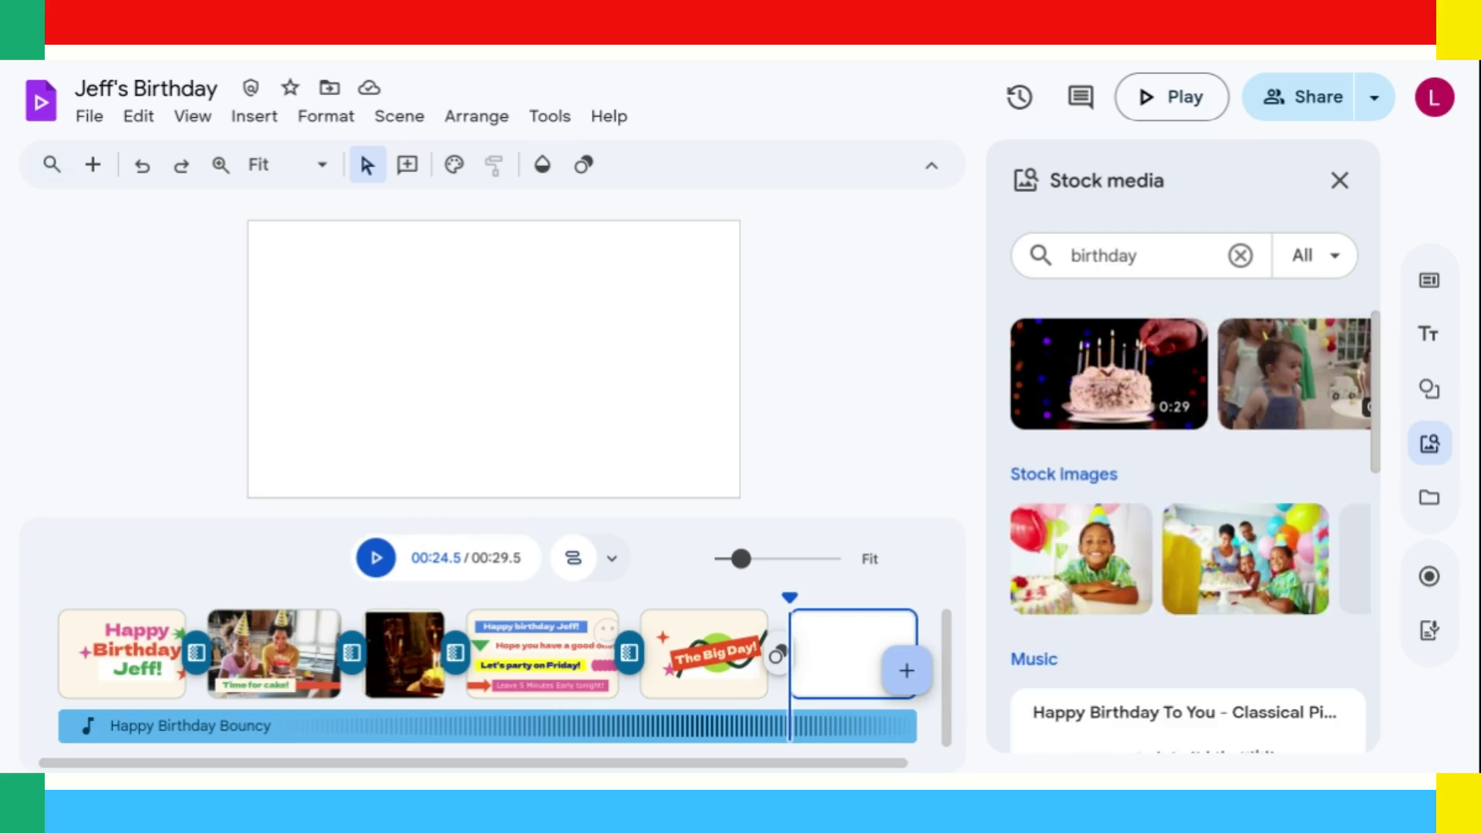
pyautogui.scroll(-5, 1188, 524)
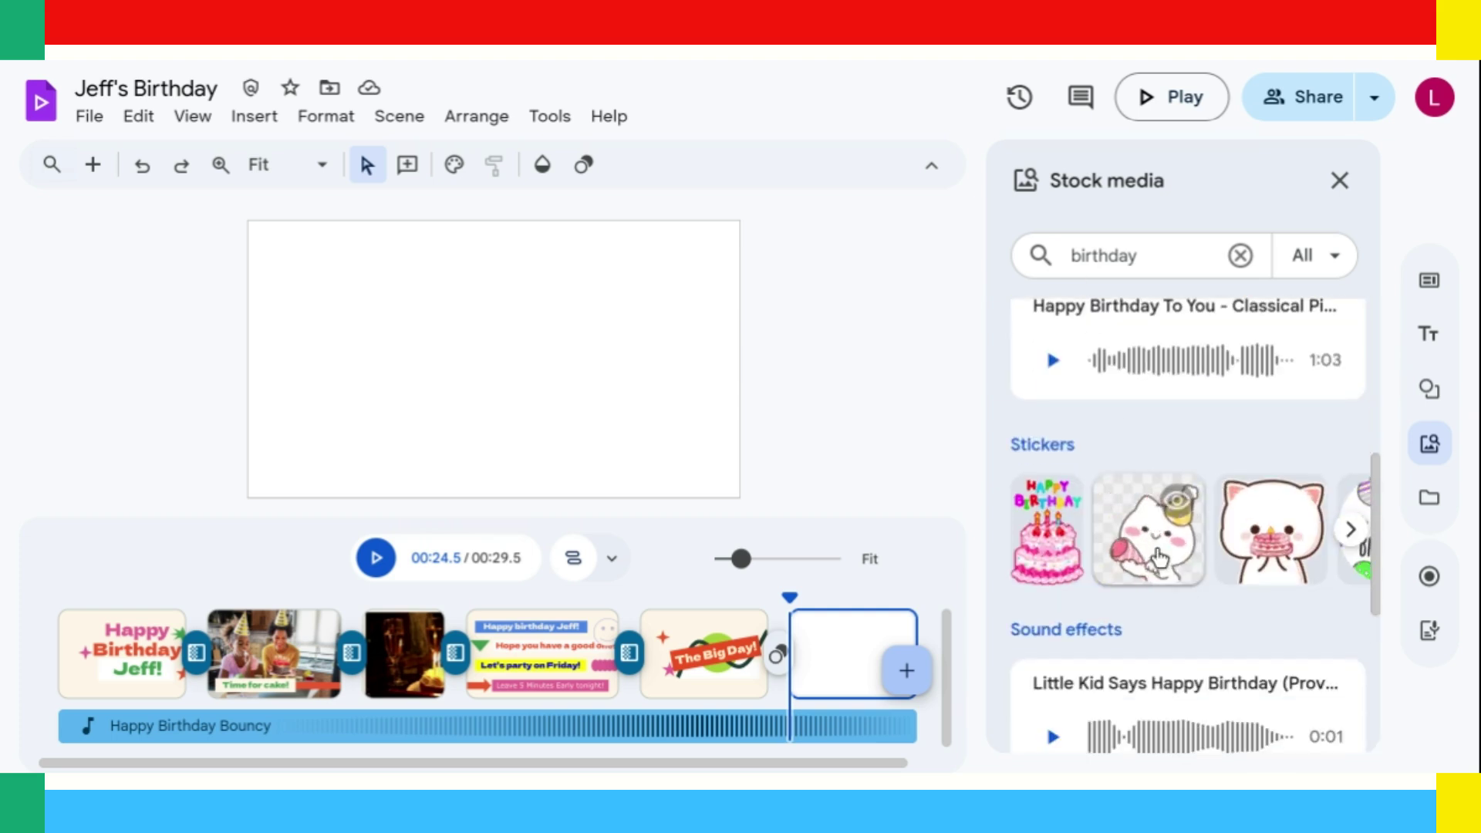
pyautogui.click(1157, 554)
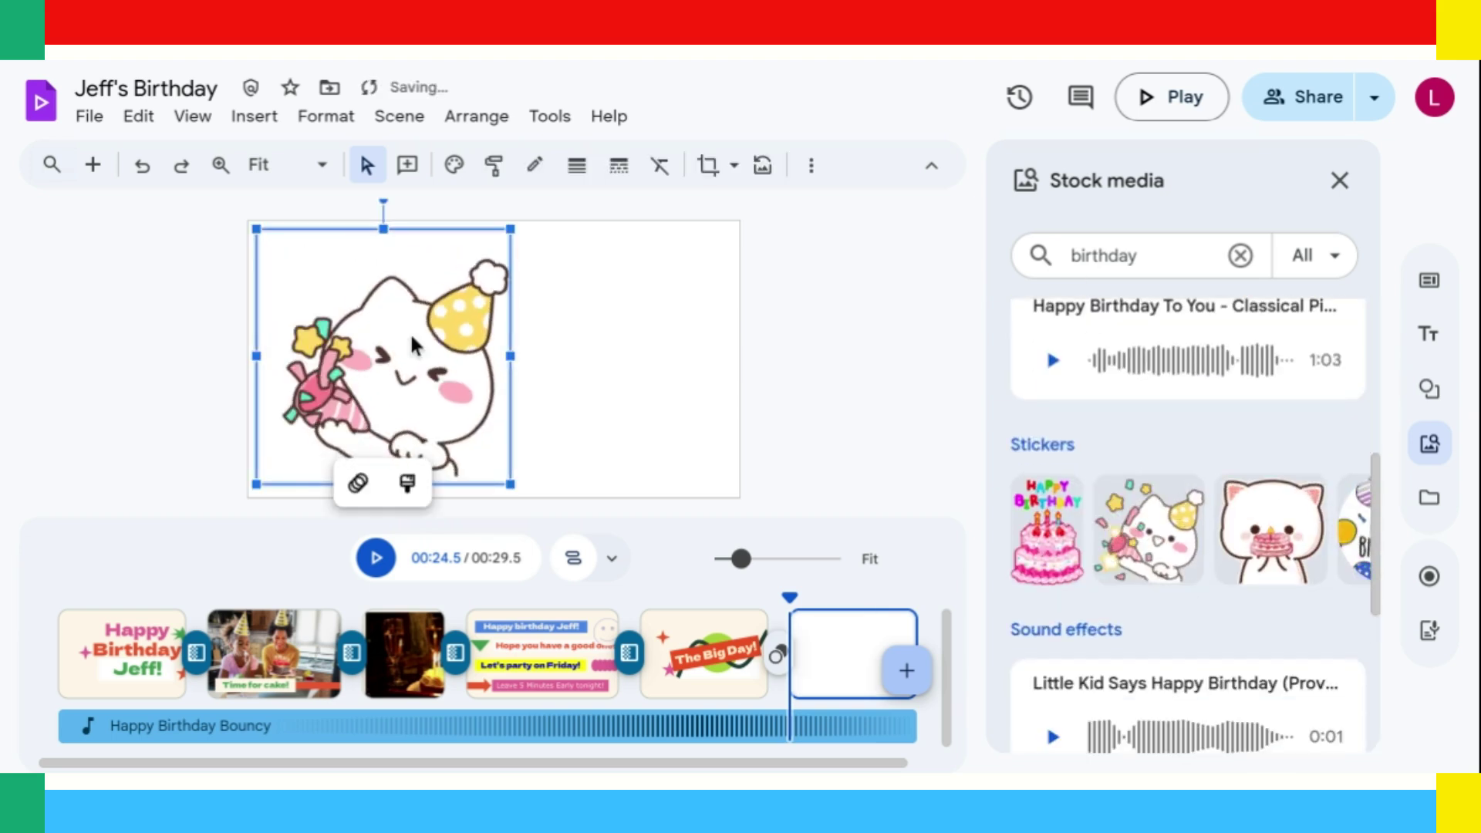
pyautogui.moveTo(435, 335); pyautogui.dragTo(543, 335)
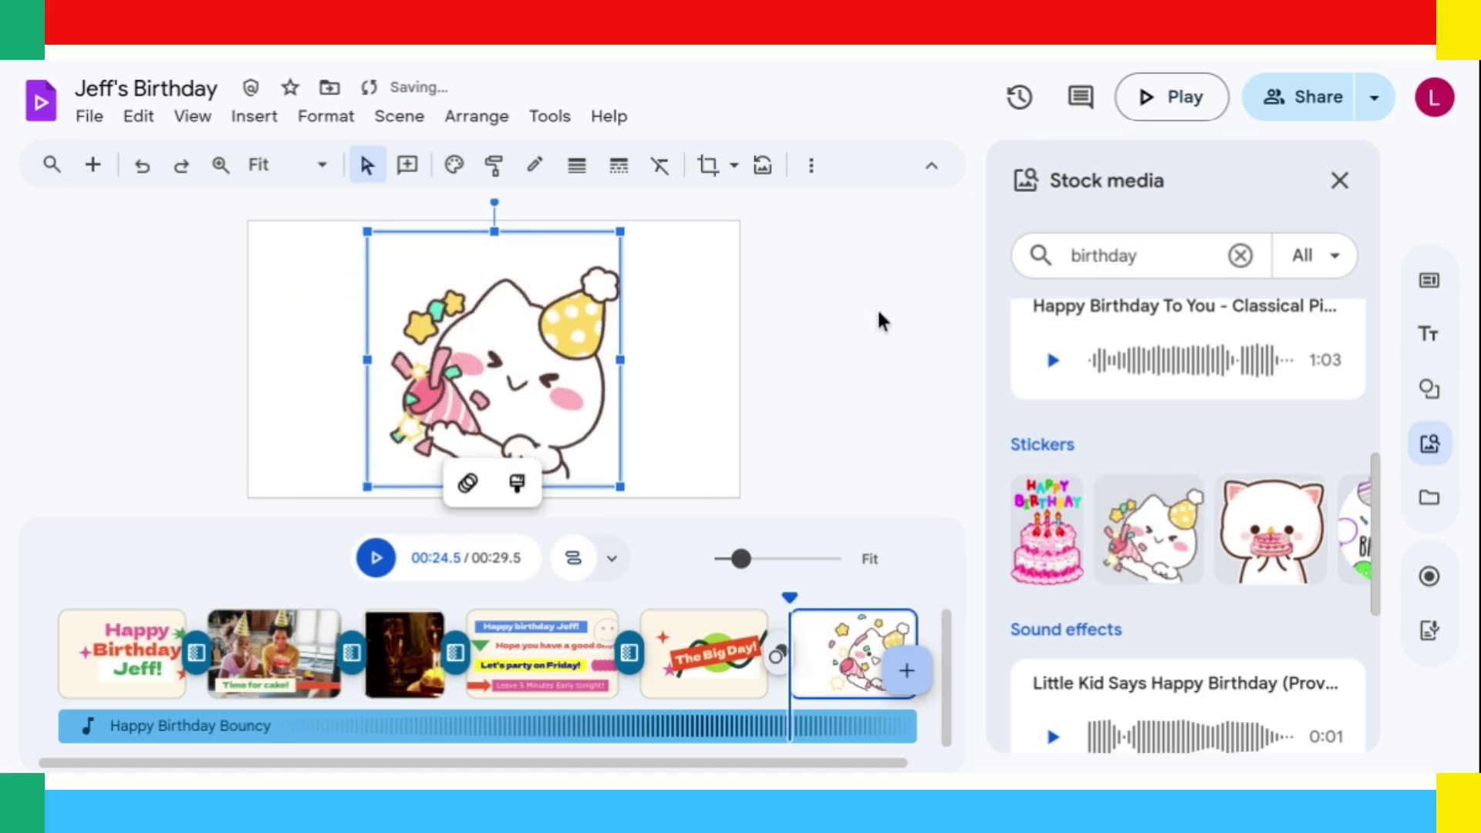
pyautogui.click(877, 307)
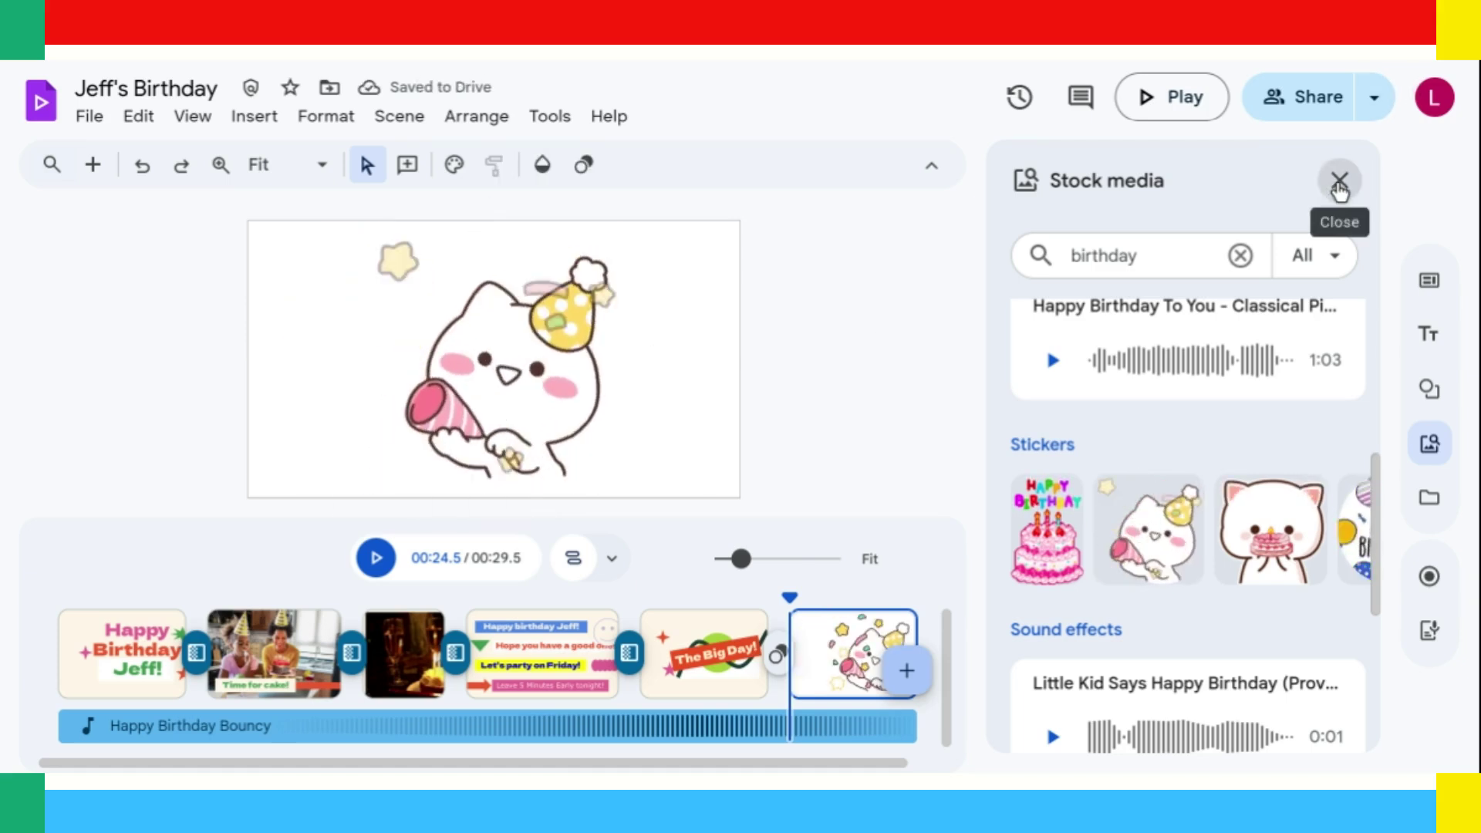
pyautogui.click(1339, 182)
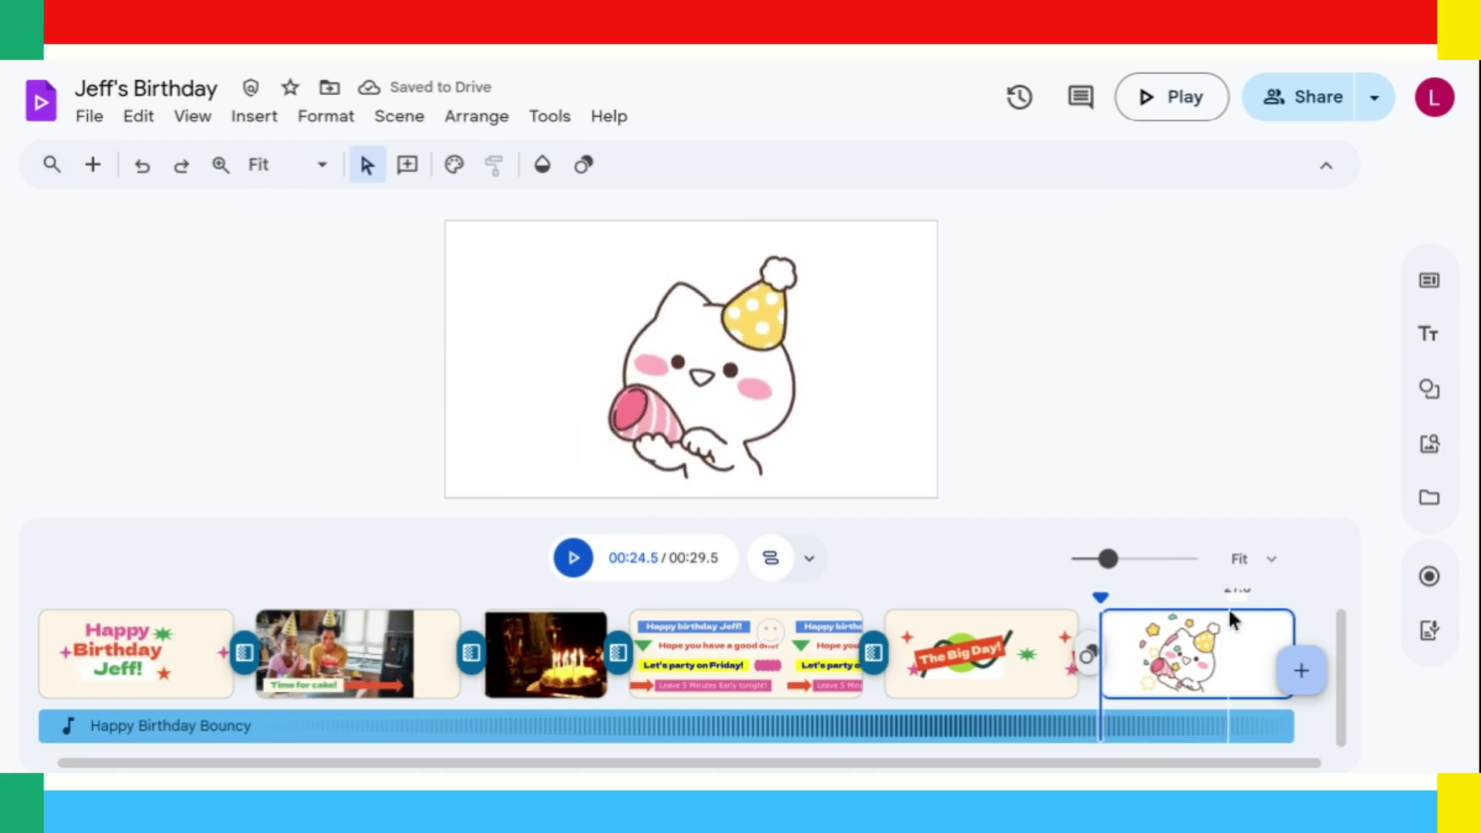